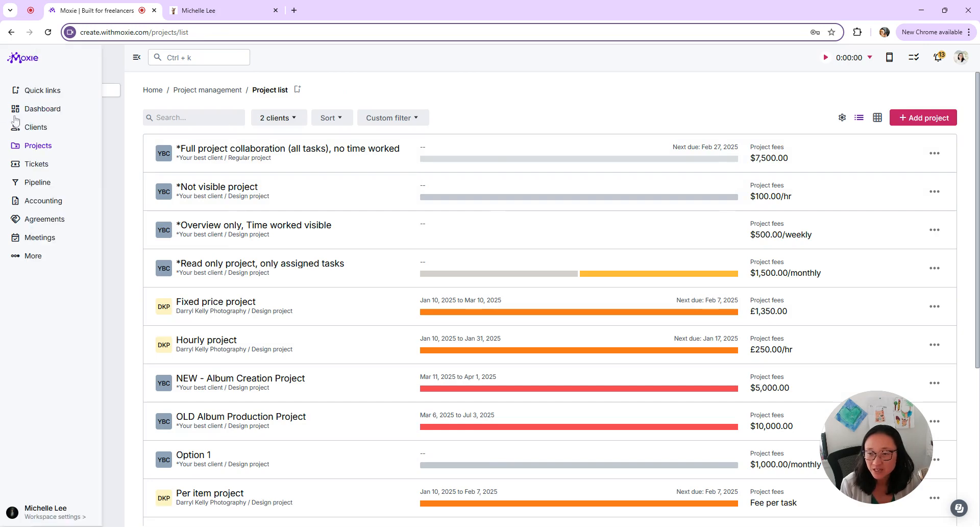
Open the *Full project collaboration project of *Your best client and review its portal access settings, task visibility options and task list
left_click(21, 127)
left_click(243, 154)
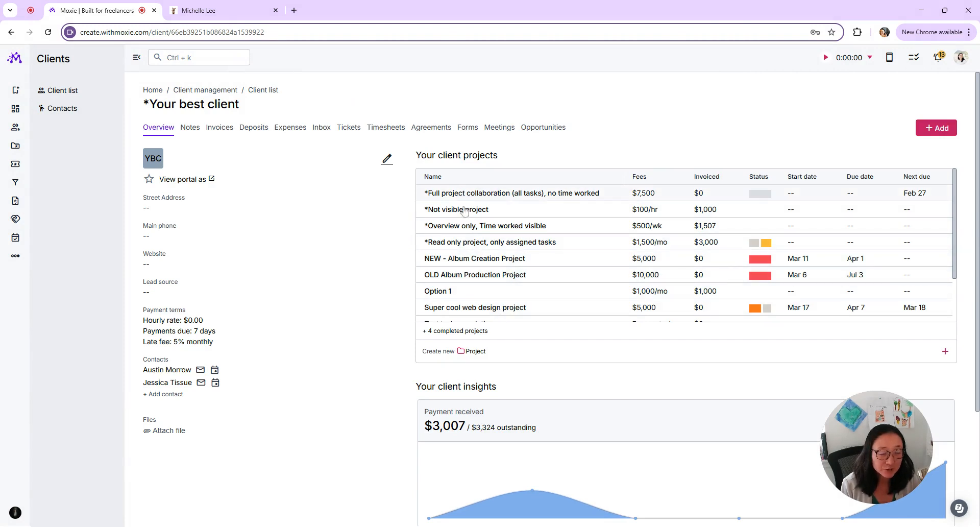
left_click(476, 194)
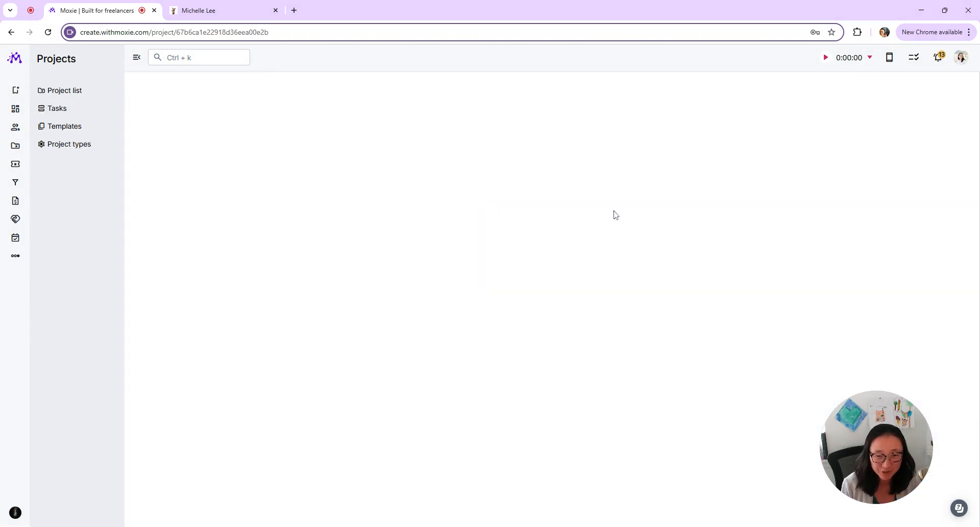
left_click(388, 161)
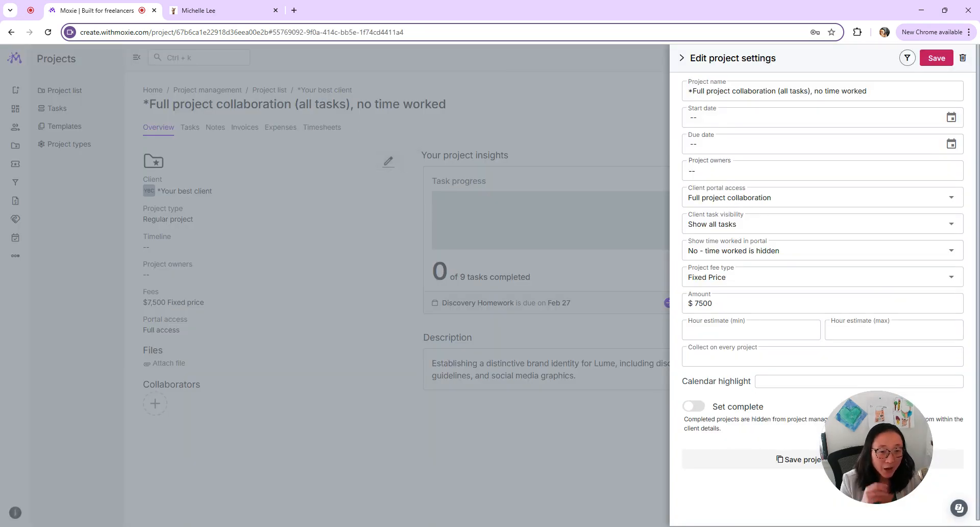
left_click(765, 225)
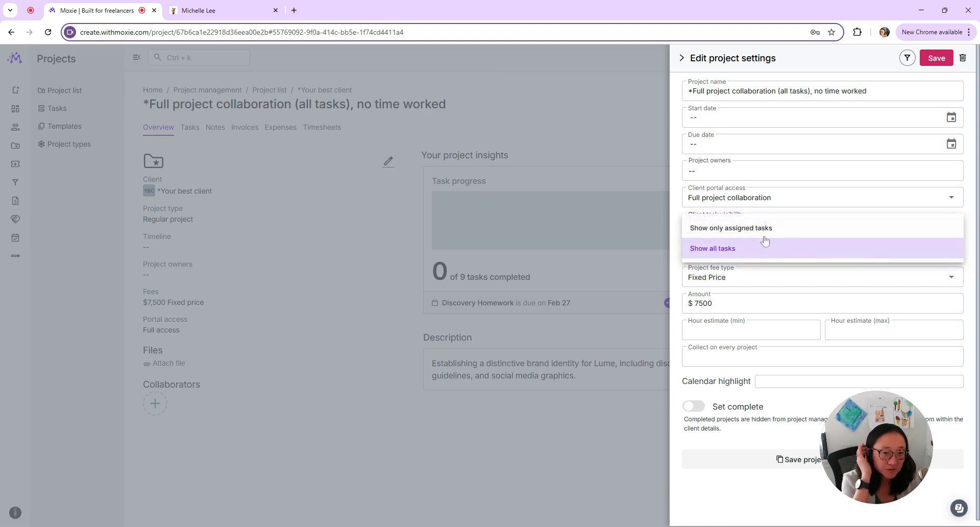
left_click(741, 503)
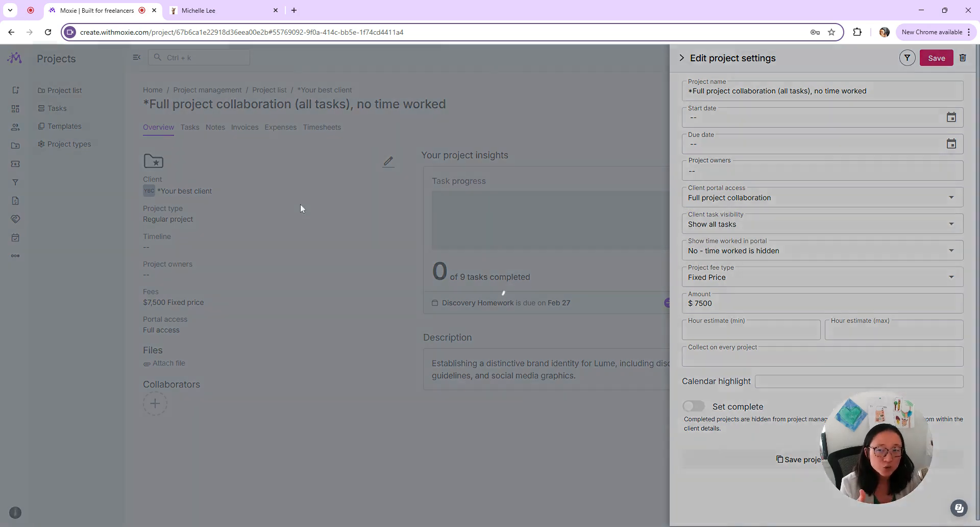
left_click(301, 204)
left_click(191, 128)
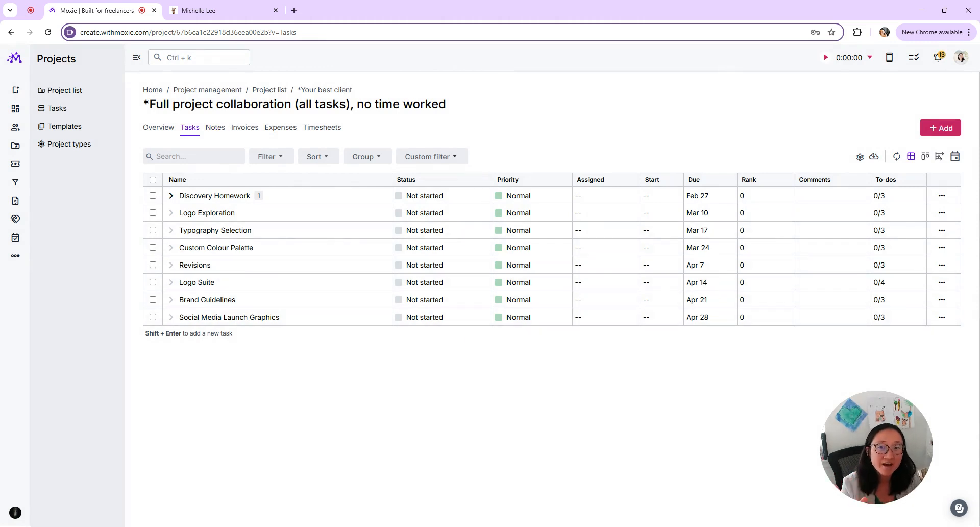
Return to *Your best client and review the client portal access options of the *Not visible project, keeping Not visible selected
left_click(270, 90)
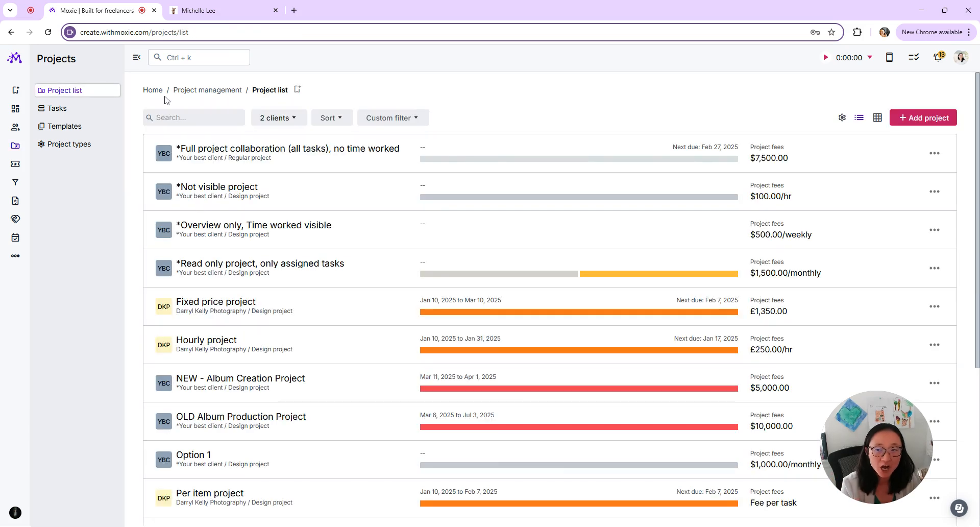
left_click(41, 127)
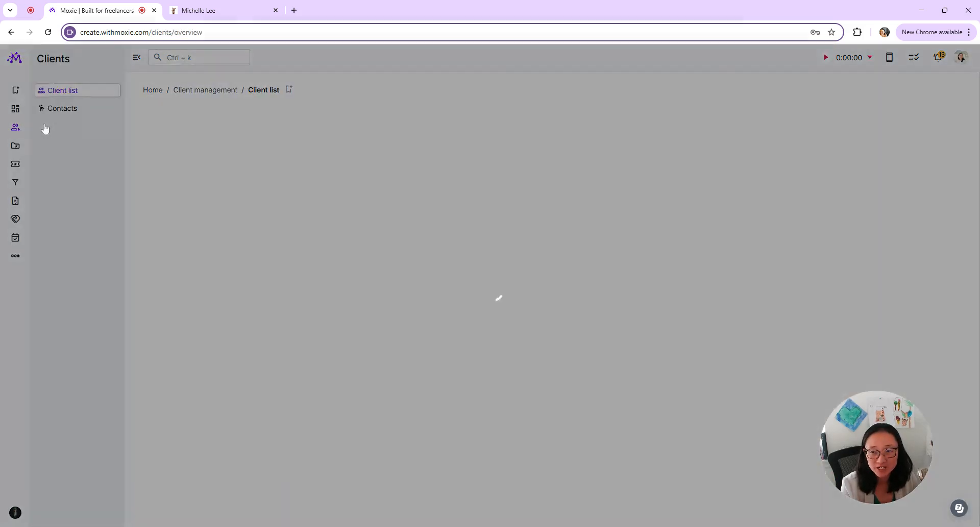
left_click_drag(230, 152, 235, 157)
left_click(234, 157)
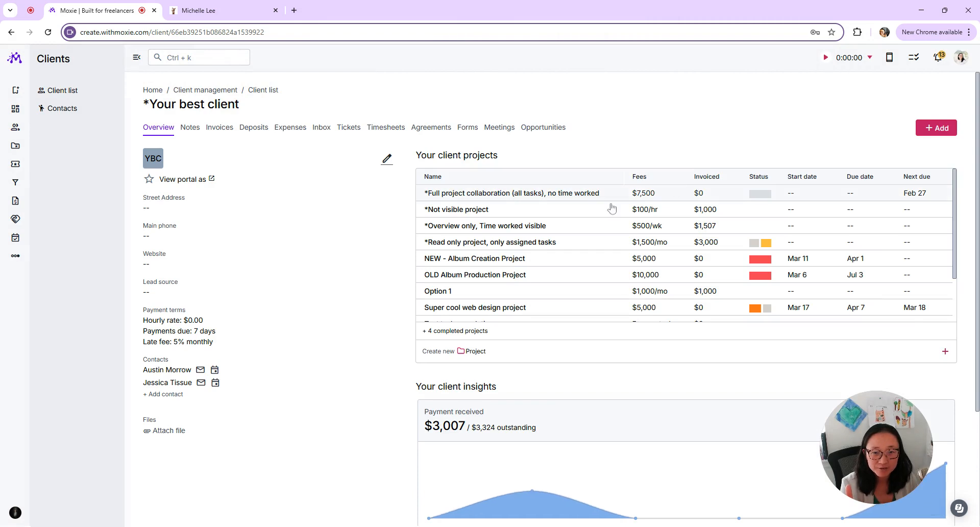
left_click(460, 210)
left_click(388, 161)
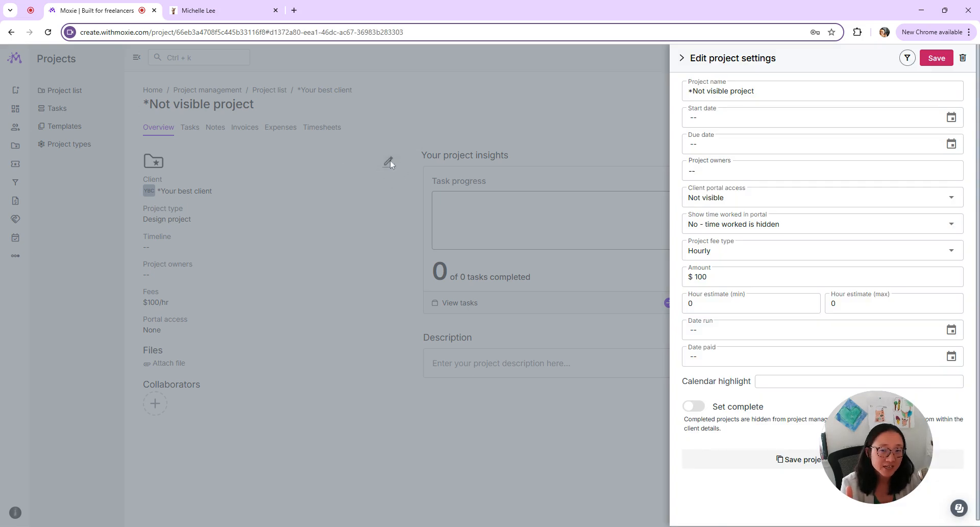
left_click(764, 198)
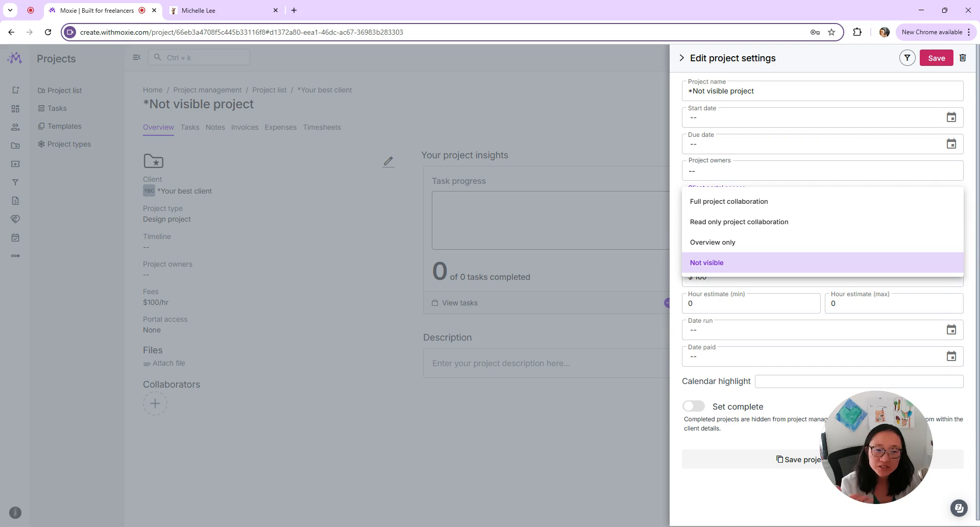
left_click(717, 265)
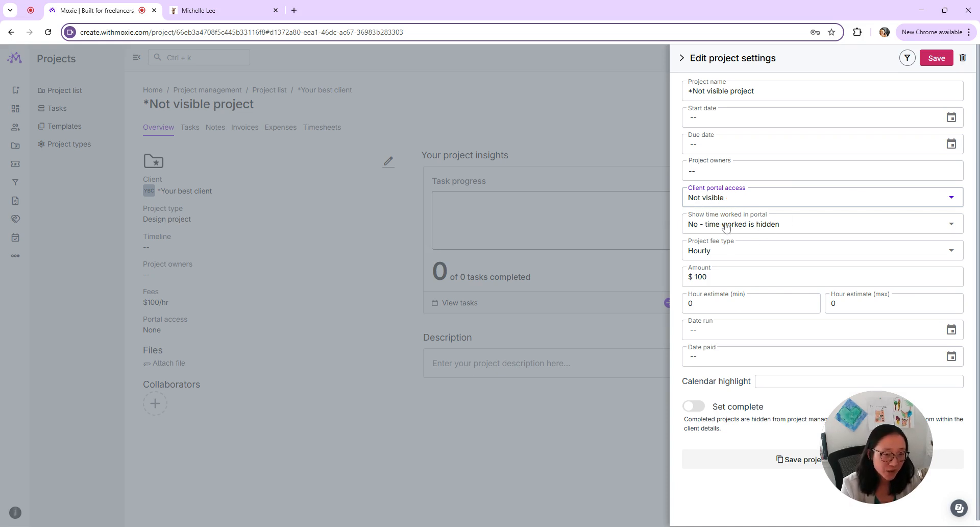
left_click(682, 60)
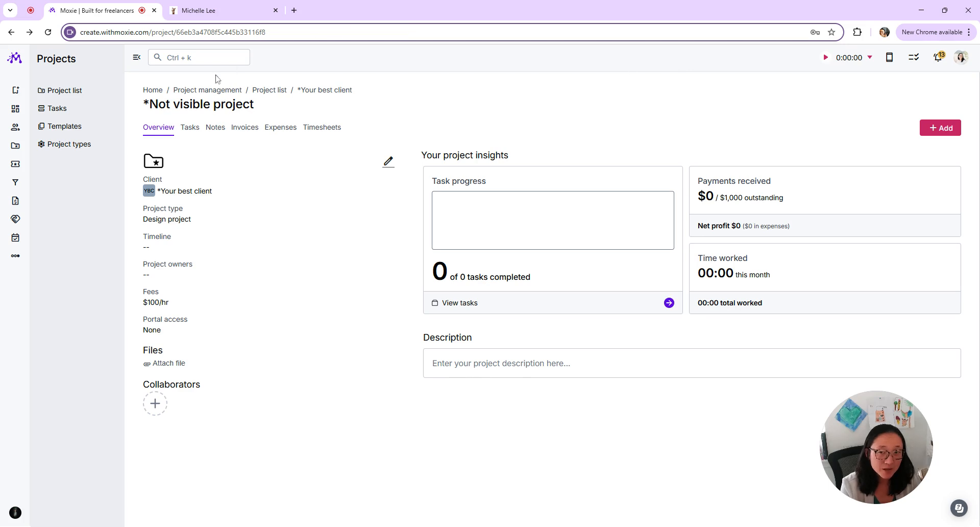
Open the client's *Overview only, Time worked visible project and review its portal access and time worked settings
left_click(177, 192)
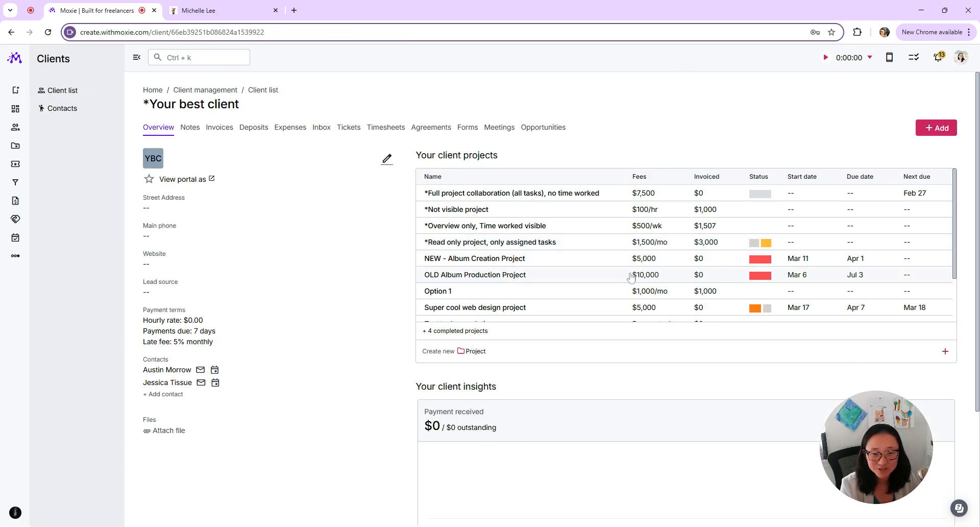
left_click(471, 226)
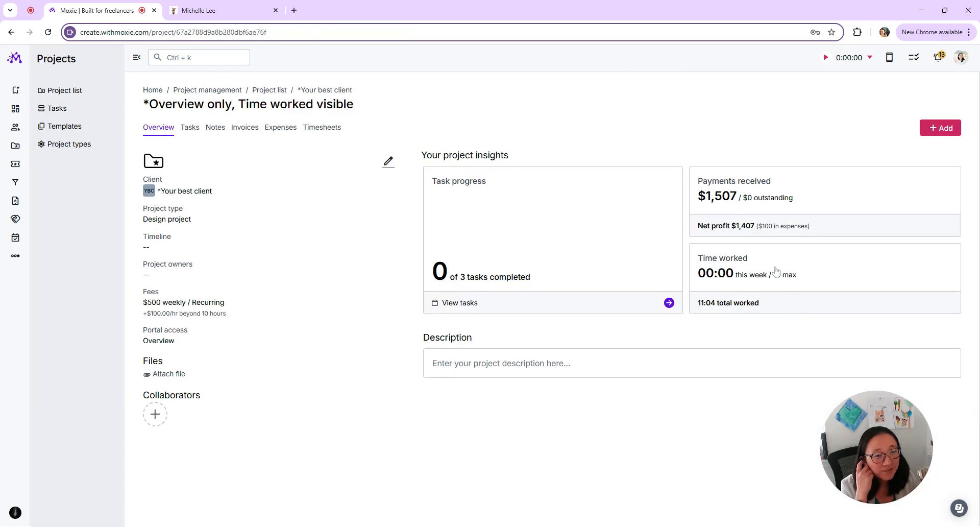
left_click(397, 165)
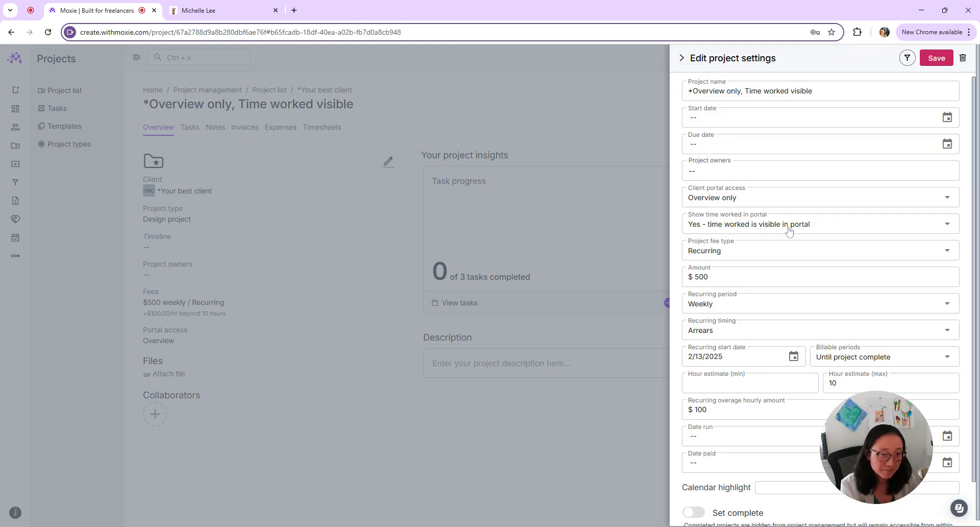
left_click(682, 61)
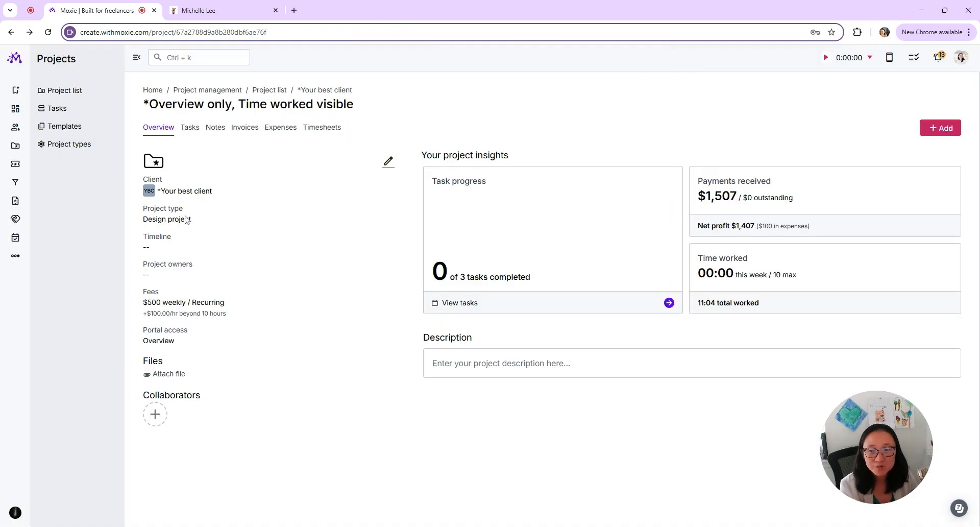
Open the client's *Read only project, only assigned tasks and review its portal access and task visibility settings
left_click(189, 197)
left_click(448, 245)
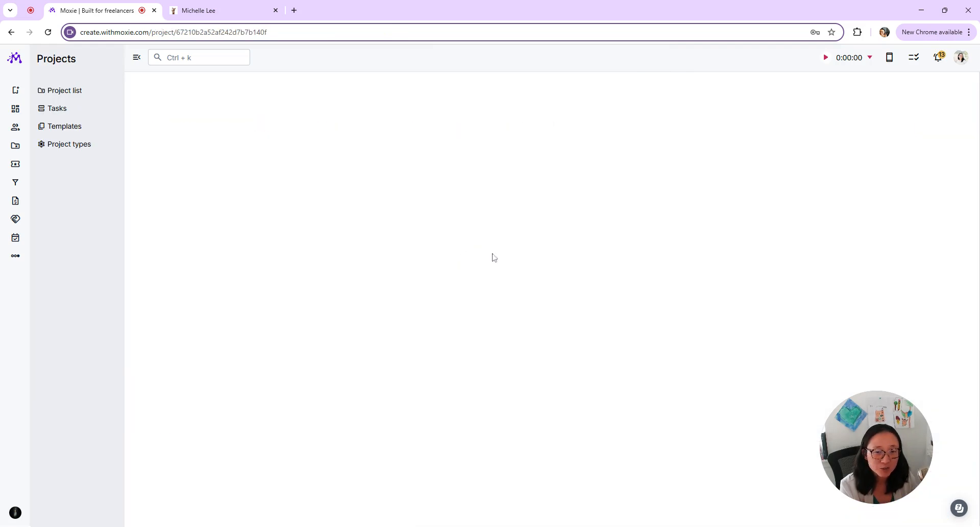
left_click(389, 162)
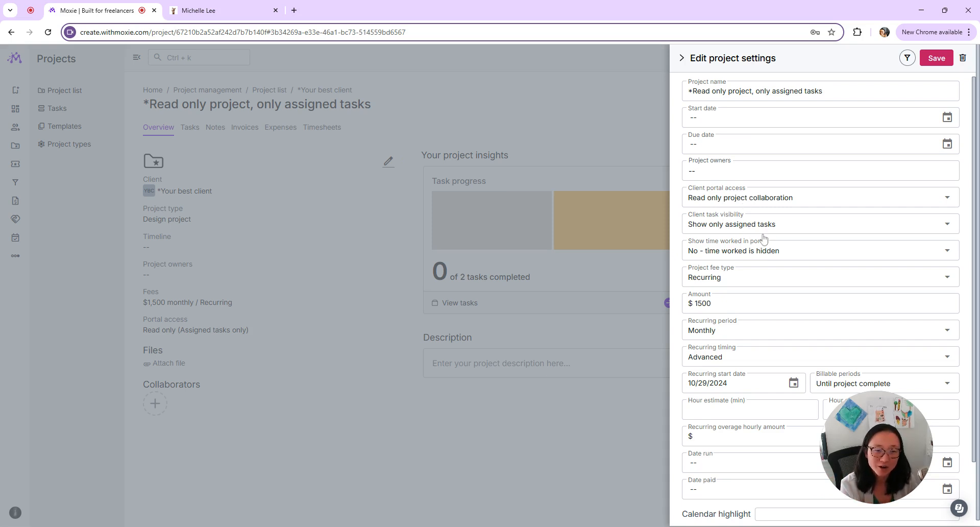
left_click(566, 115)
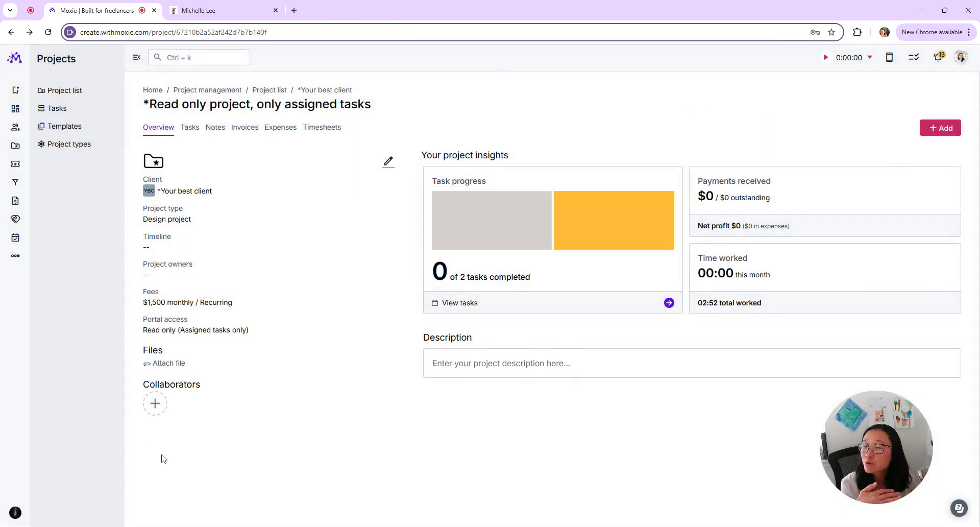
Return to *Your best client, view the client portal as the client, and close the older portal tab
left_click(199, 197)
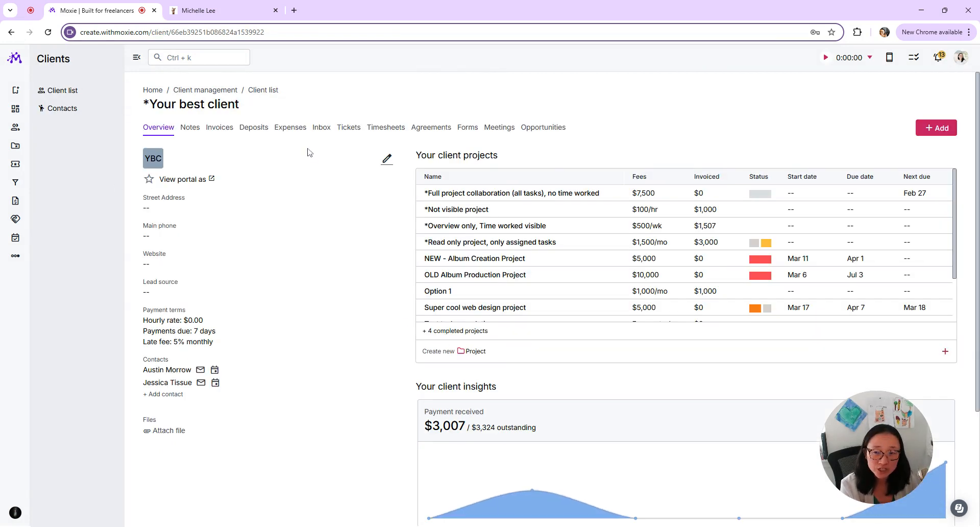
left_click(183, 180)
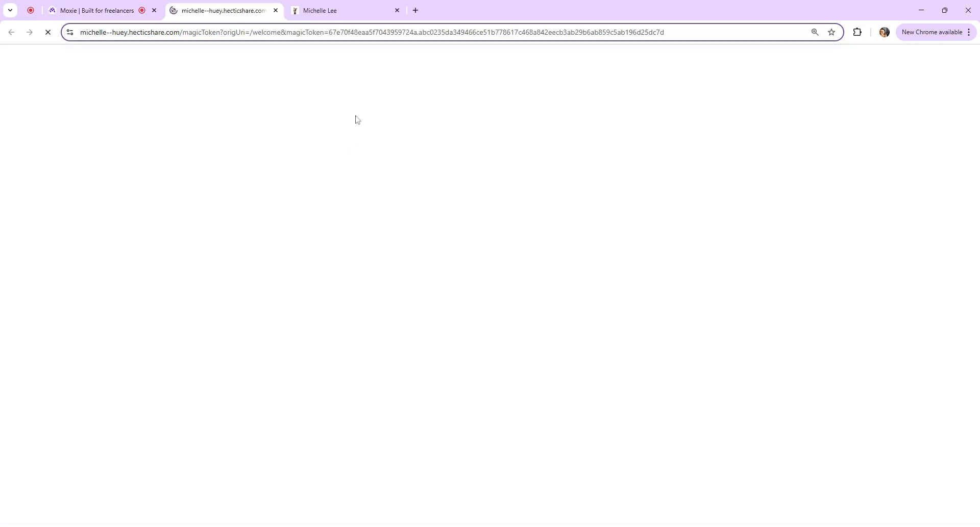
left_click(397, 10)
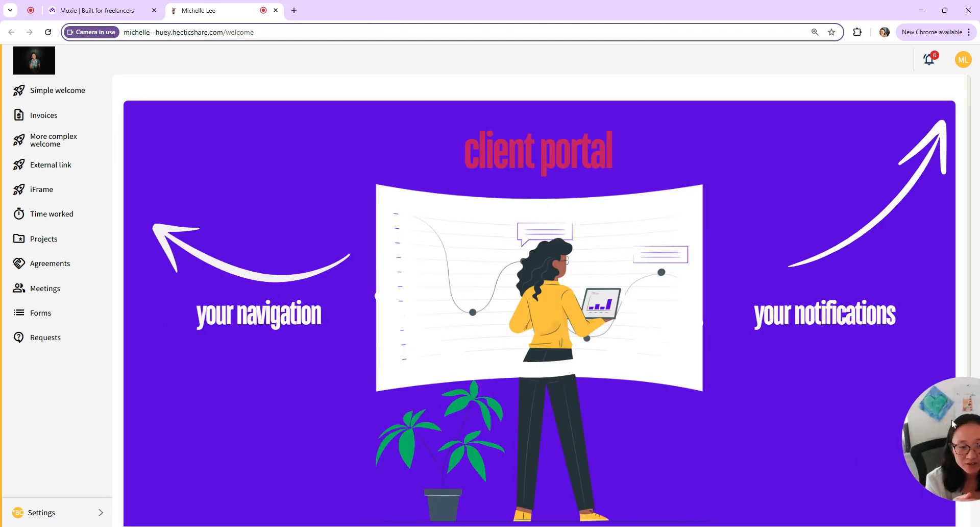
left_click_drag(977, 412, 921, 425)
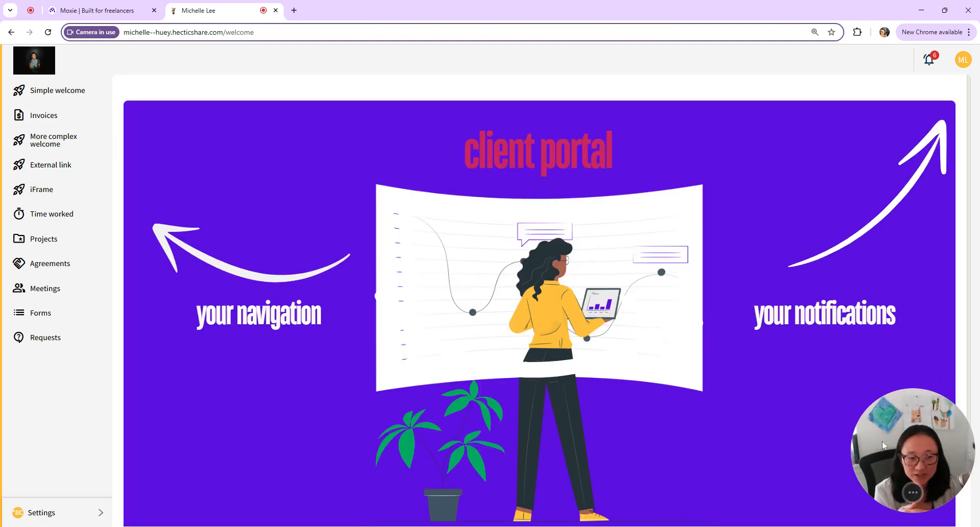
Browse the active projects in the portal's project overview and examine the time worked on the *Overview only project
left_click(38, 246)
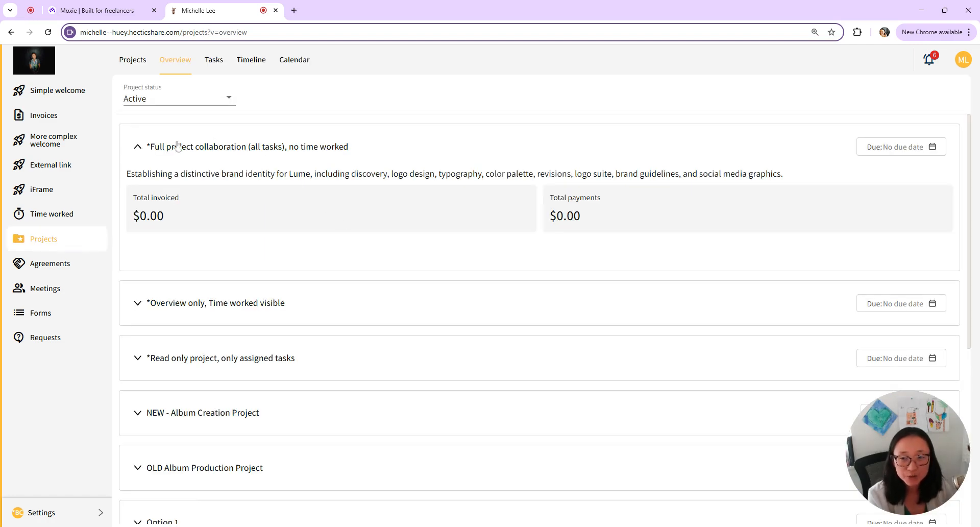
scroll(507, 258, "down", 6)
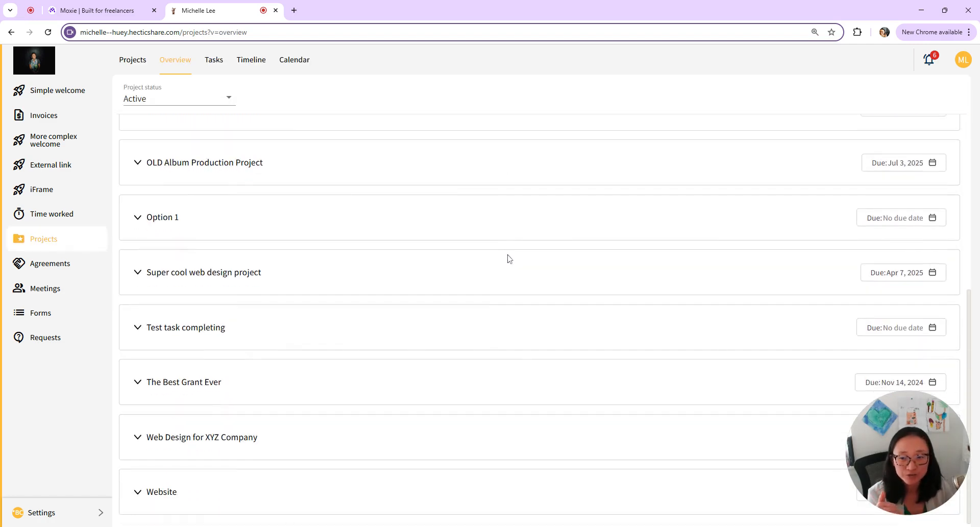
scroll(501, 324, "up", 6)
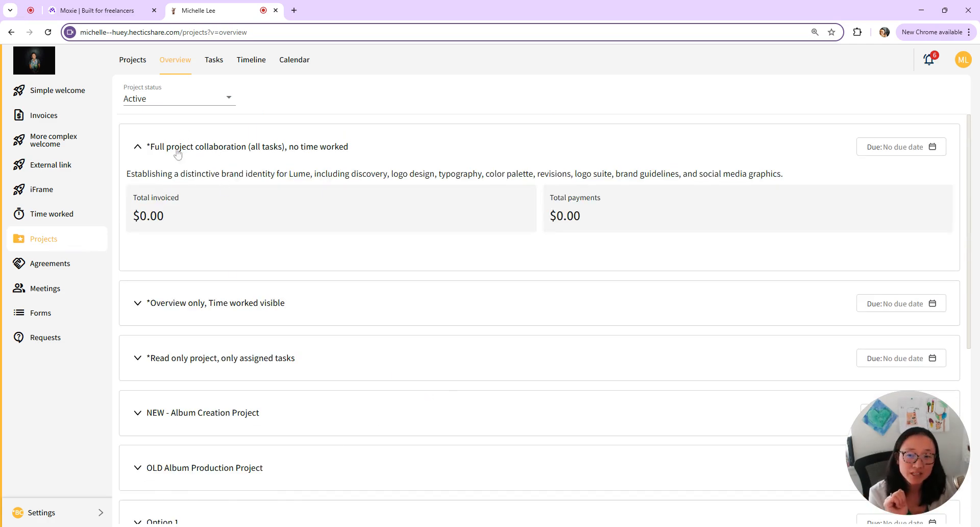
left_click(244, 306)
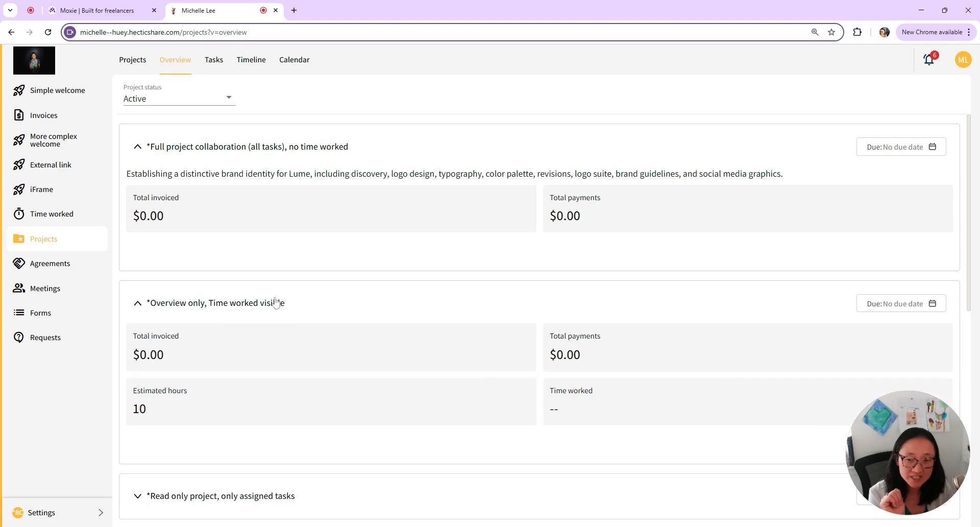
scroll(244, 307, "down", 2)
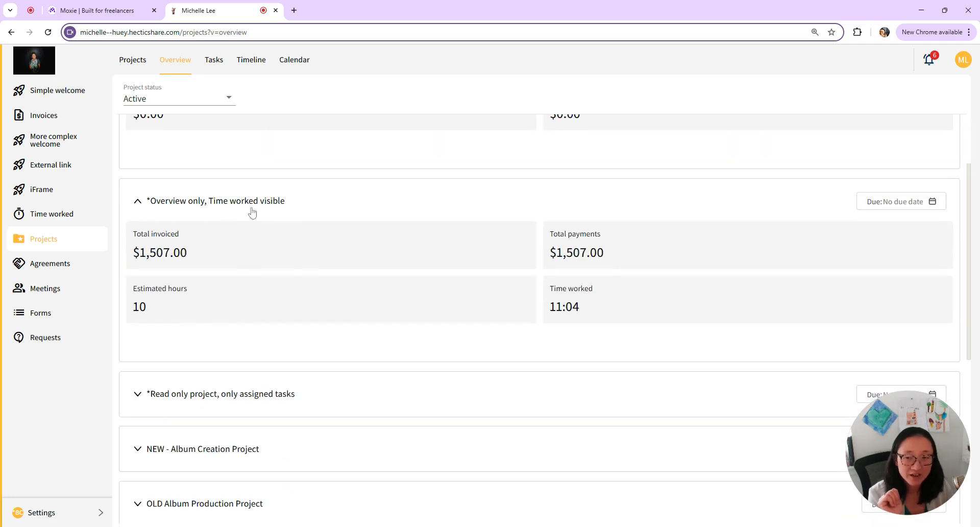
left_click_drag(589, 313, 539, 308)
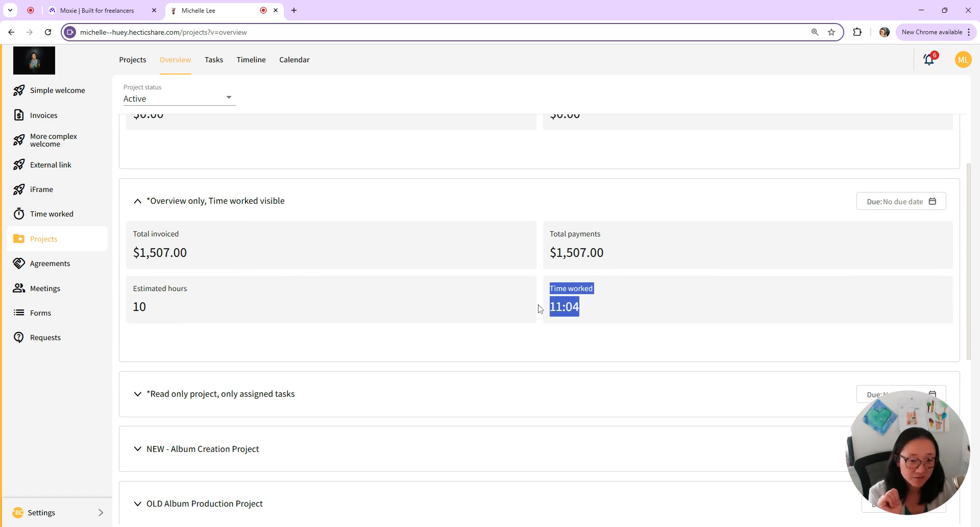
scroll(526, 312, "up", 2)
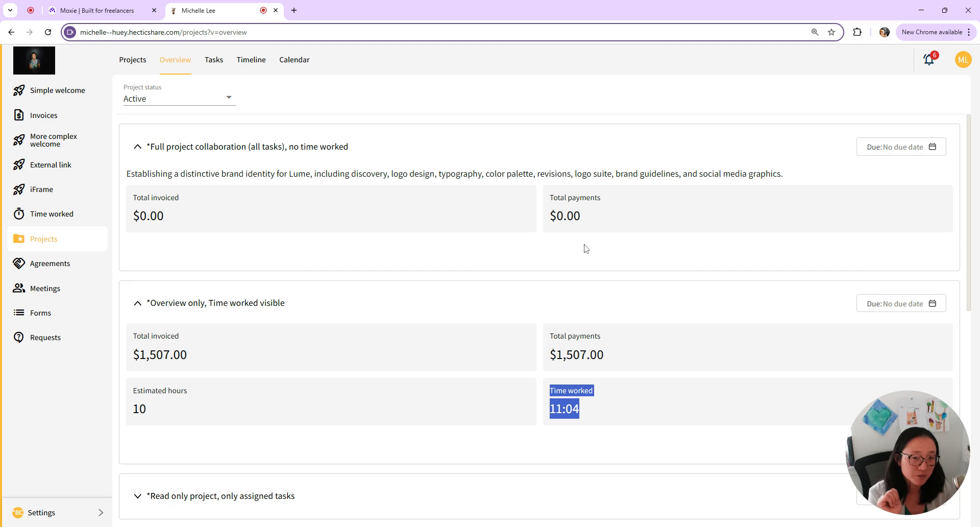
Expand the *Read only project, only assigned tasks in the overview and examine its totals and client approval task
scroll(597, 258, "down", 4)
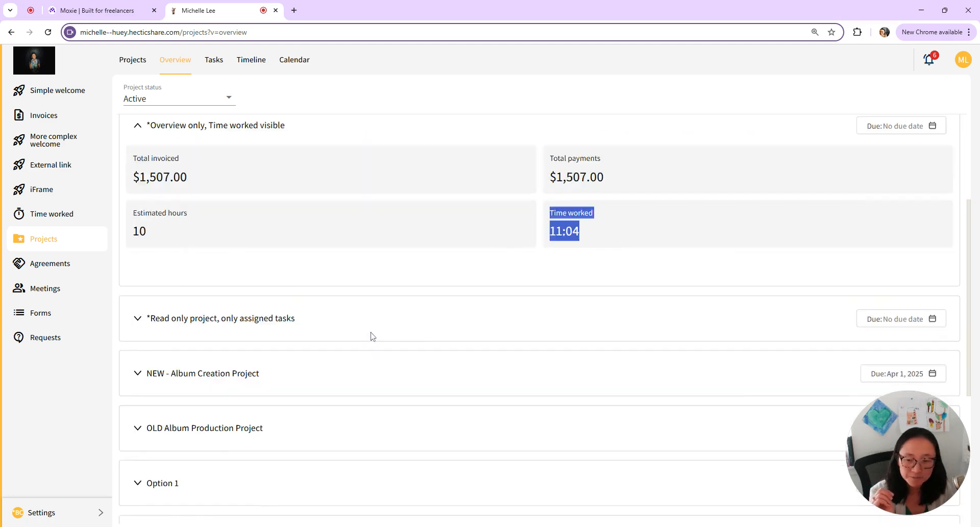
left_click(197, 296)
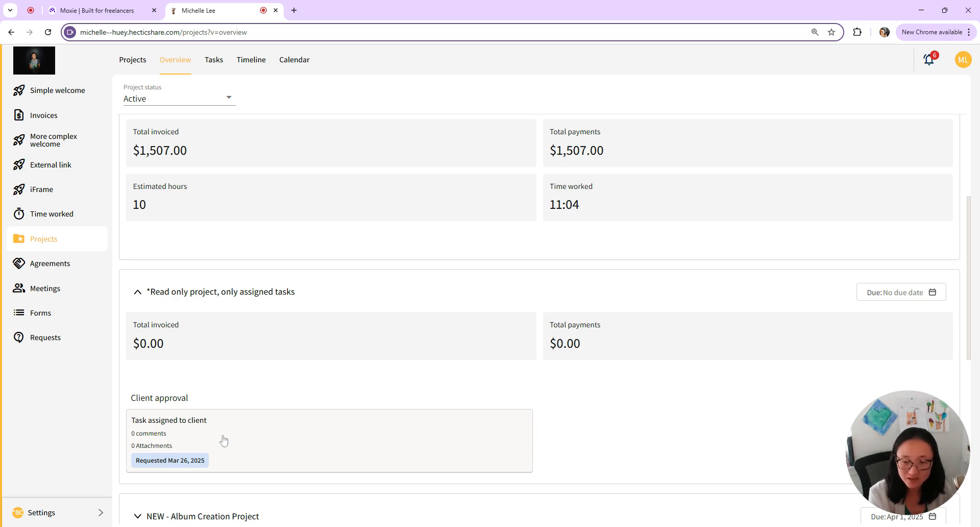
scroll(294, 383, "up", 4)
Open the portal's task board, filter it to the Regular project type, and browse the full collaboration project's tasks
left_click(214, 61)
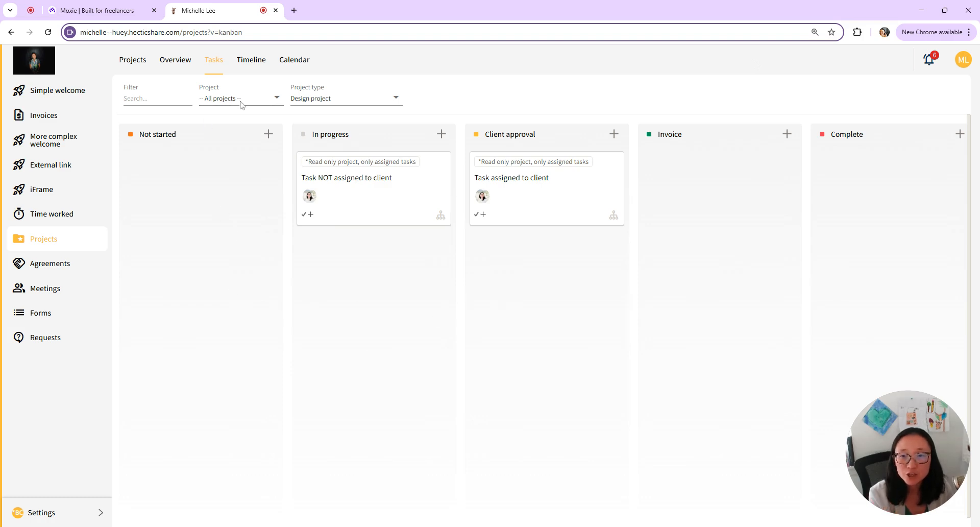
left_click(327, 102)
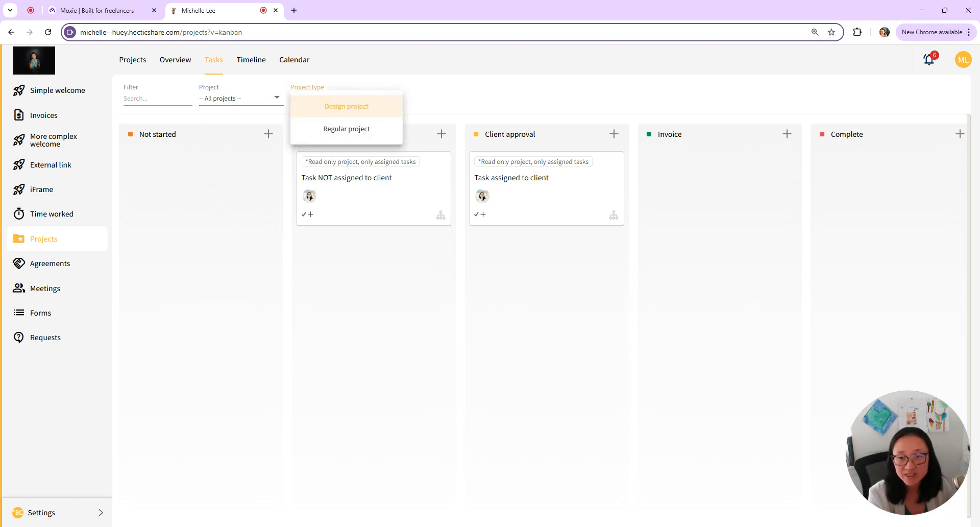
left_click(345, 131)
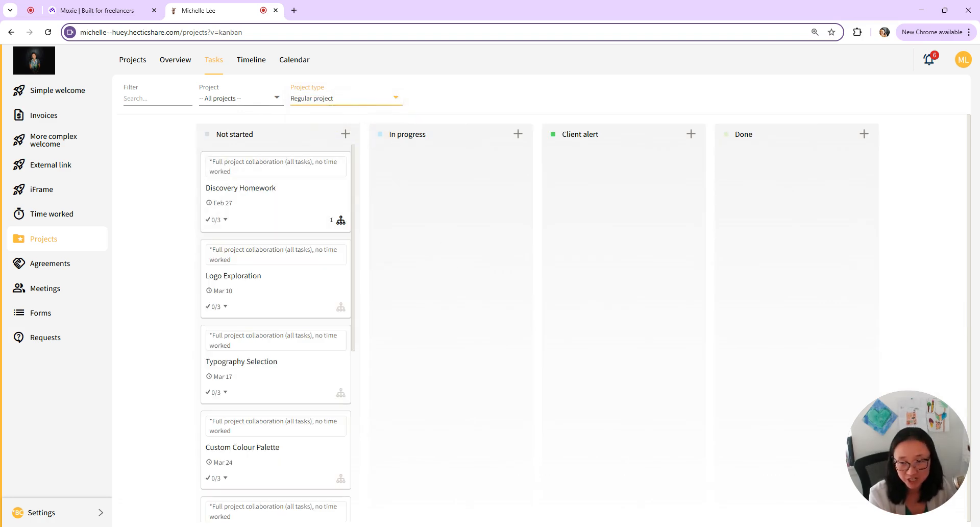
scroll(263, 284, "down", 6)
scroll(304, 449, "up", 6)
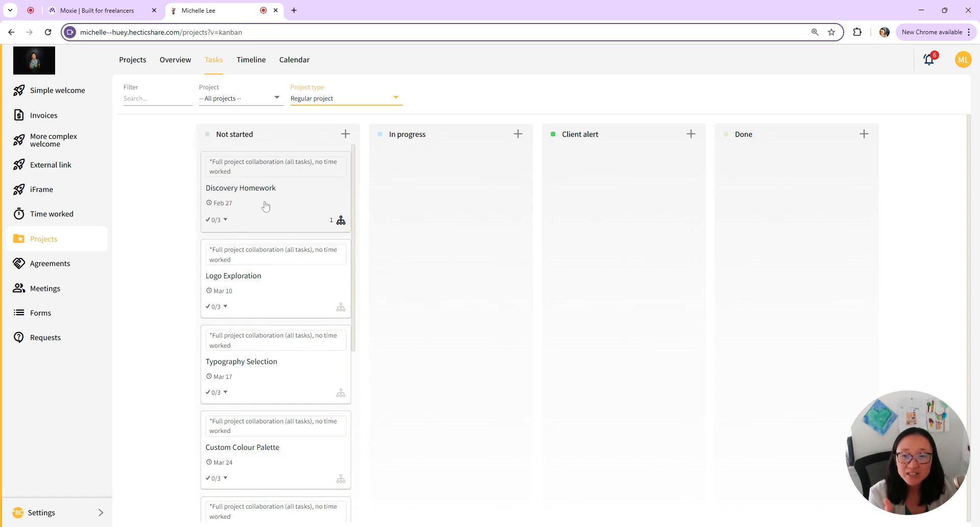
Open the Discovery Homework task and mark Client Questionnaire, Market Research and Competitive Analysis as complete
left_click(281, 219)
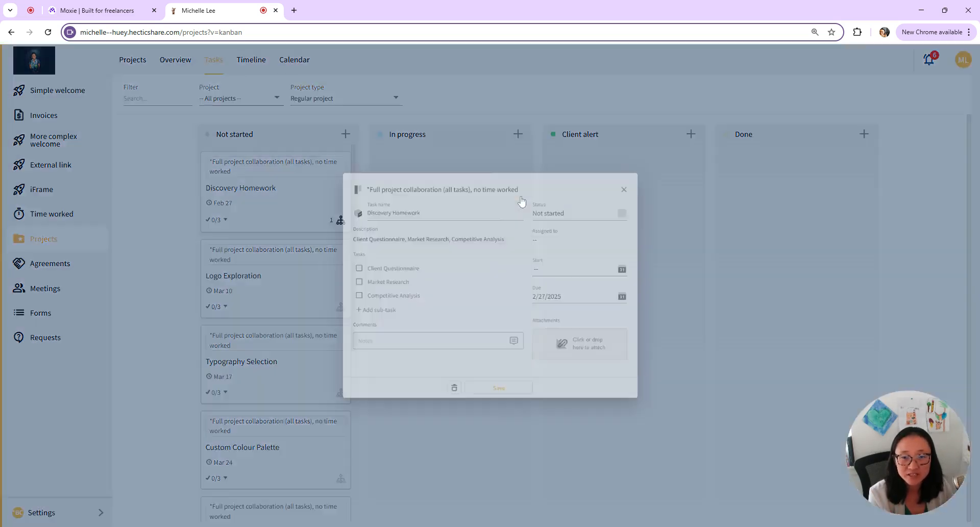
left_click(318, 262)
left_click(318, 281)
left_click(317, 299)
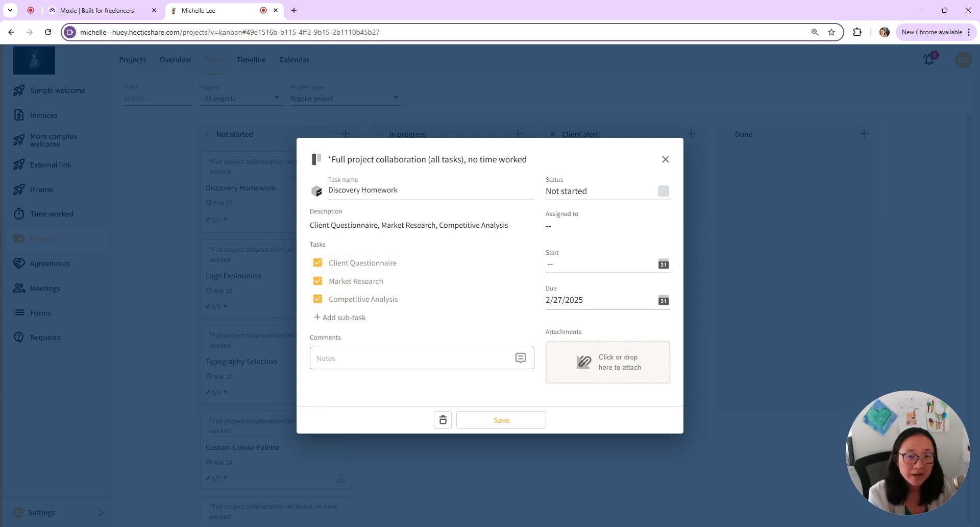
Add the comment "Comment" to the Discovery Homework task and save the task
left_click(663, 299)
left_click(449, 358)
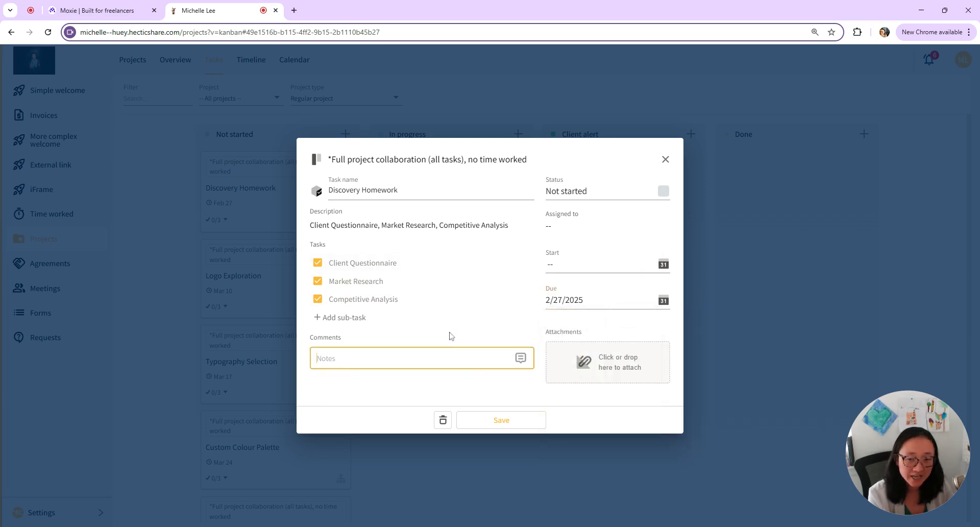
type("Comment")
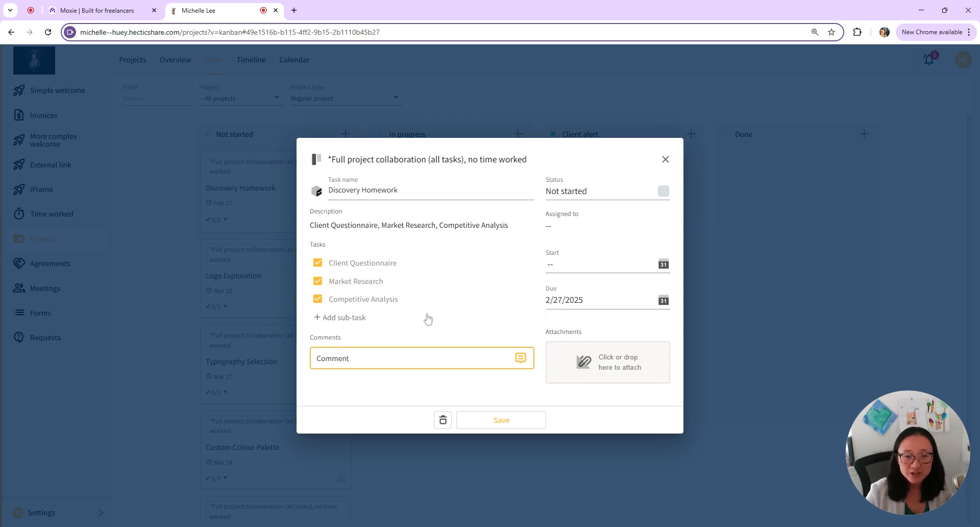
left_click(476, 423)
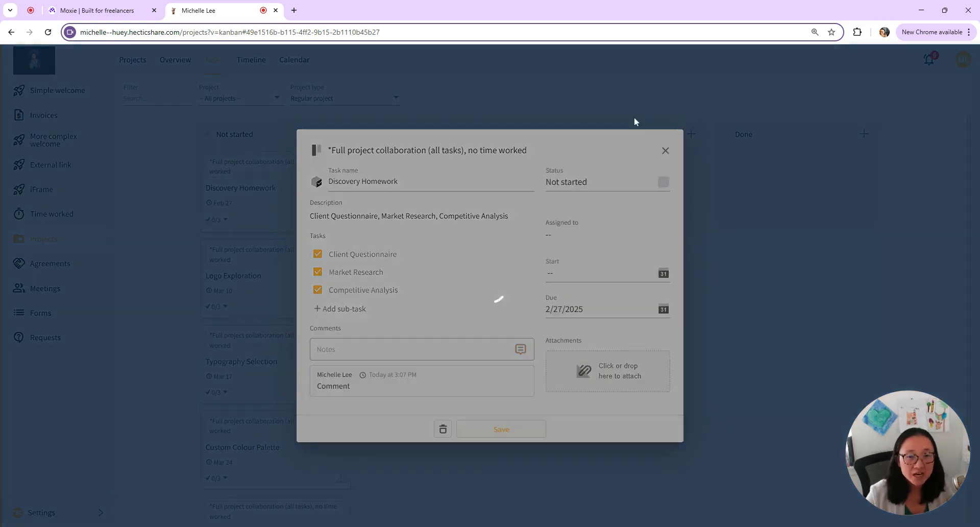
Reopen the Discovery Homework task, set its status to In progress, and save it
left_click(307, 184)
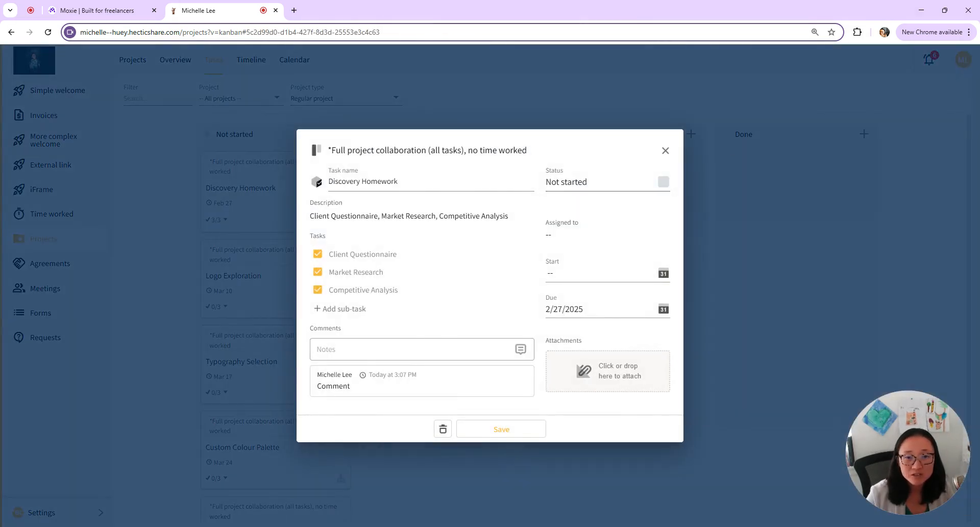
left_click(663, 188)
left_click(598, 219)
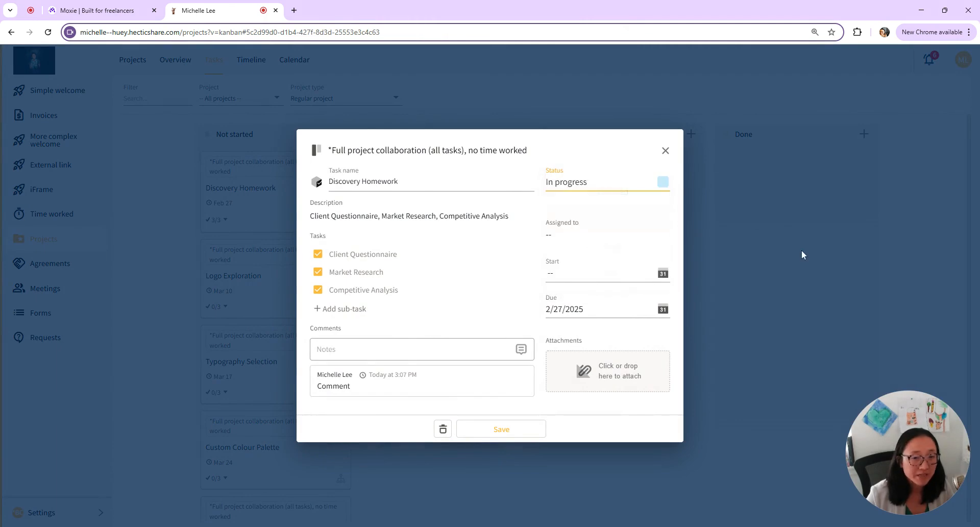
left_click(517, 430)
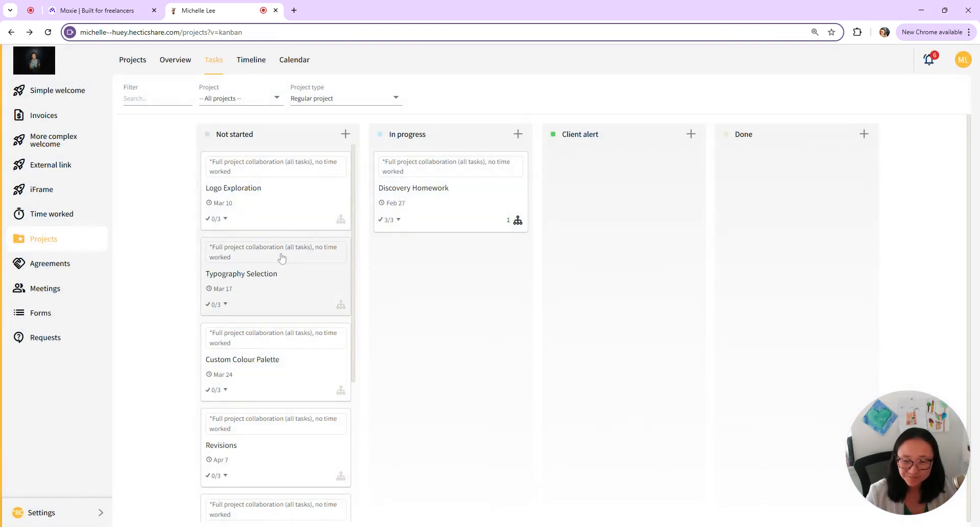
Browse the remaining not-started tasks and filter the task board to the Design project type
scroll(276, 398, "down", 1)
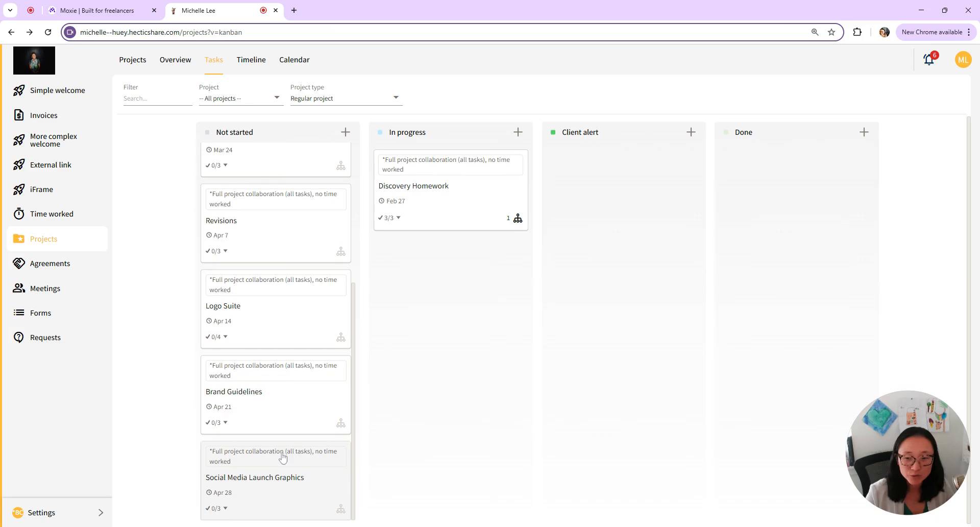
scroll(328, 284, "up", 4)
left_click(337, 99)
left_click(351, 102)
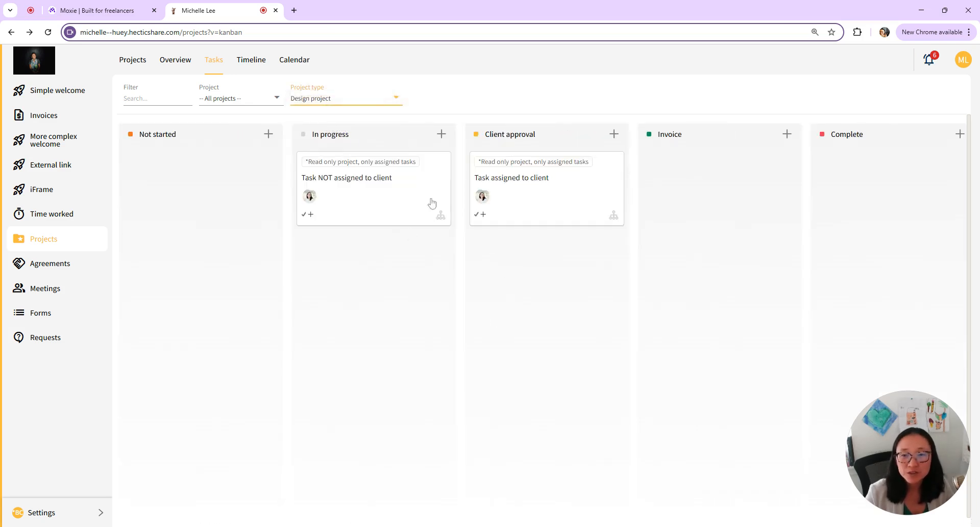
Open Task NOT assigned to client and check whether its name and start date can be edited
left_click(374, 186)
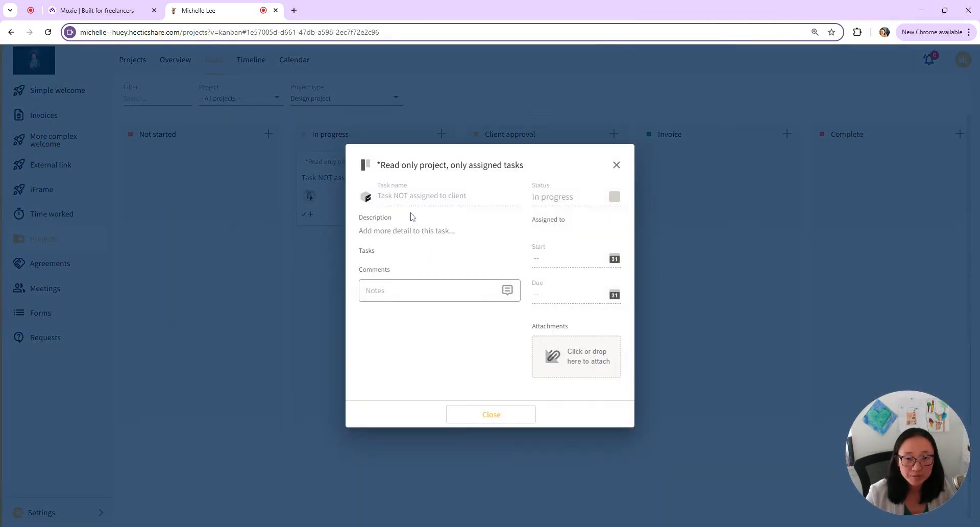
double_click(473, 197)
left_click(559, 264)
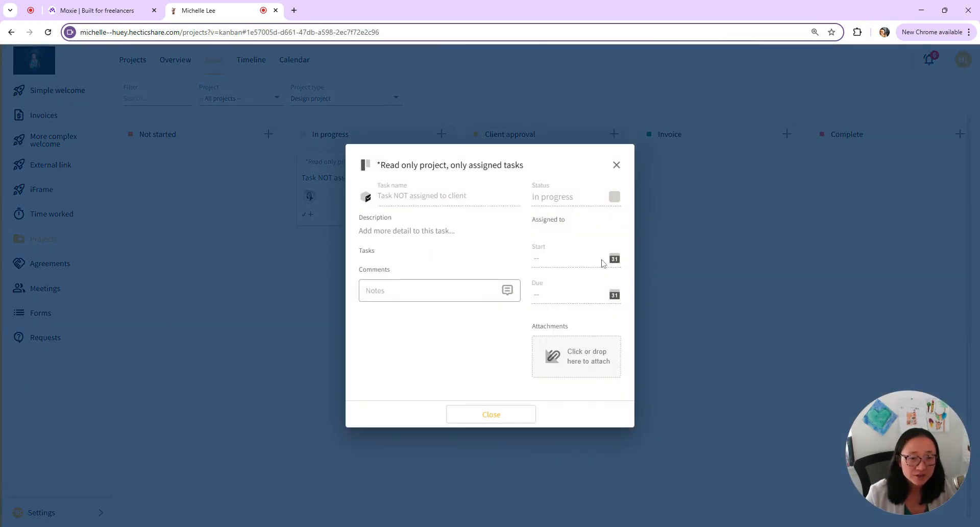
Try to add the comment "Comment!" to Task NOT assigned to client and close the task
left_click(434, 290)
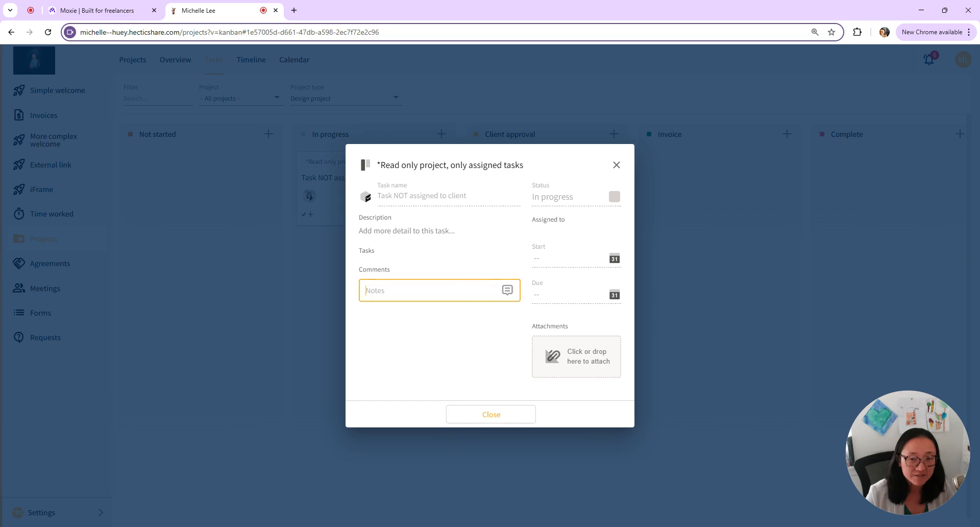
type("Comment!")
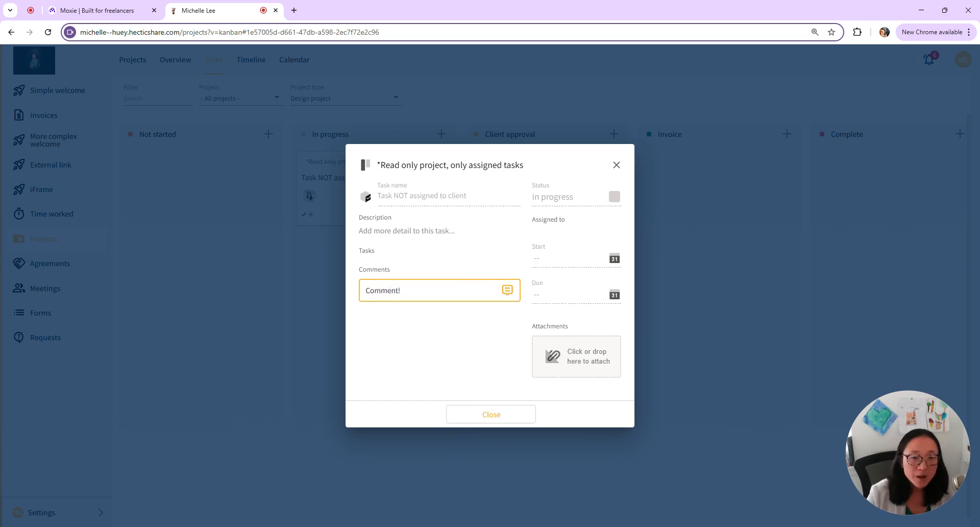
key("Return")
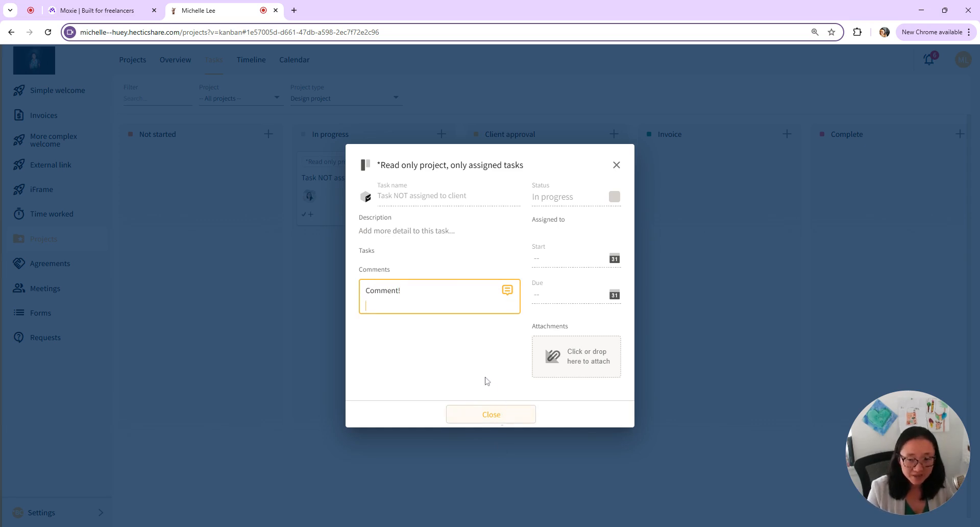
left_click(483, 415)
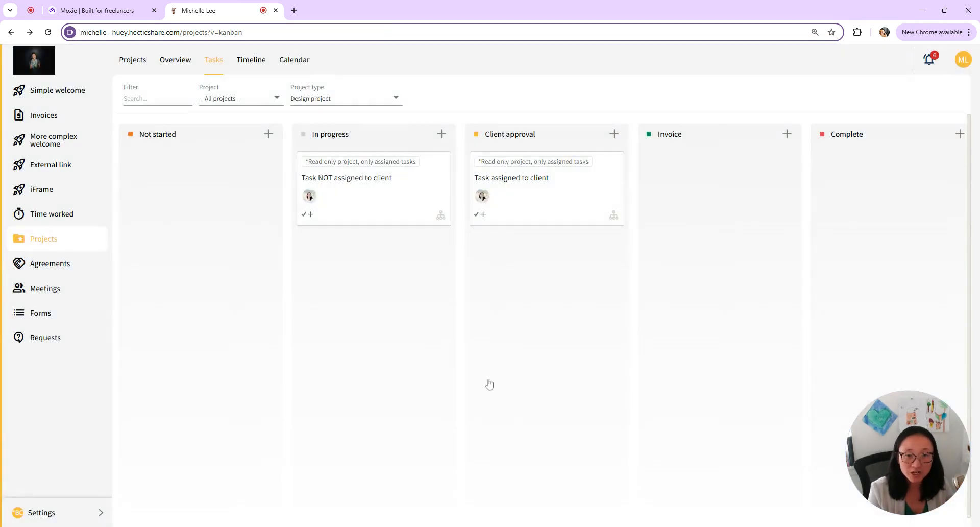
Reopen Task NOT assigned to client to check its comments, close it, and try to move a task card to another column
left_click(383, 182)
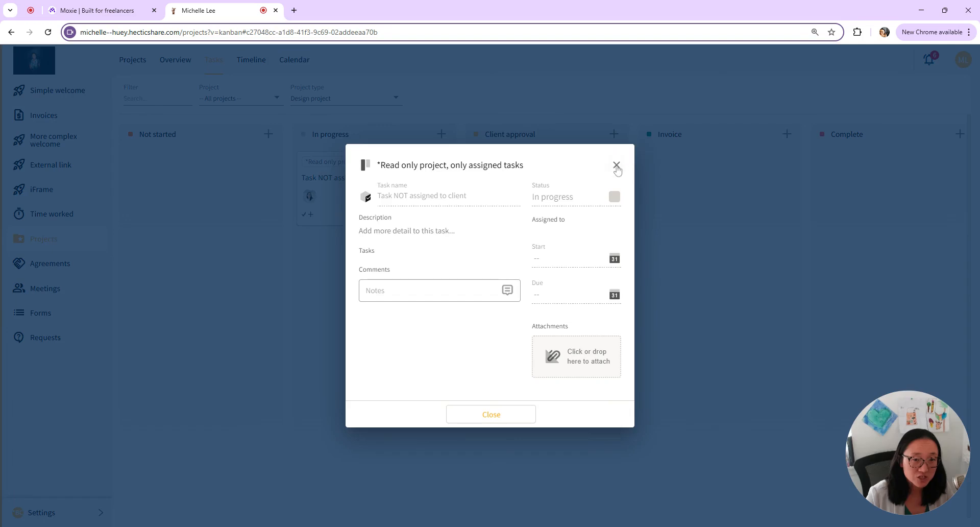
left_click(616, 165)
left_click_drag(457, 198, 740, 236)
left_click(357, 274)
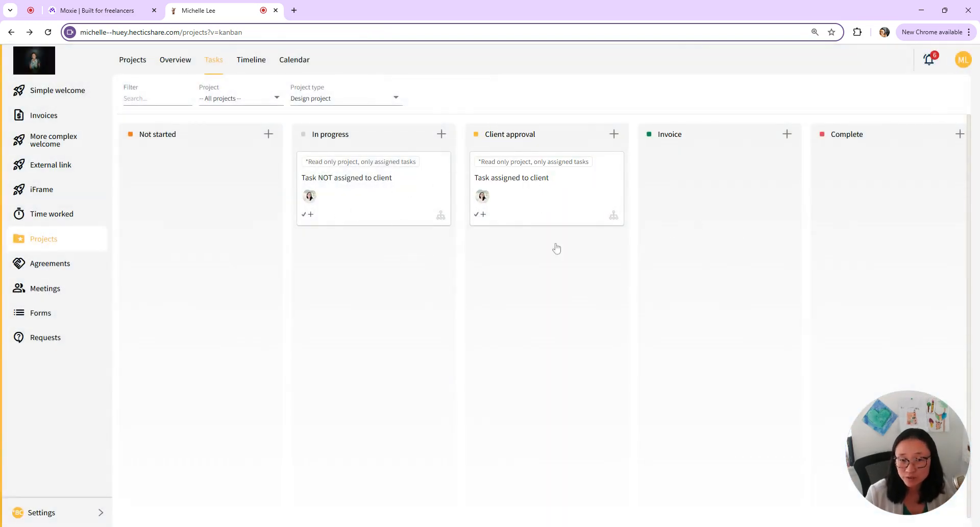
Open Task assigned to client, approve it with the OK approval, confirm, and close the task
left_click(534, 196)
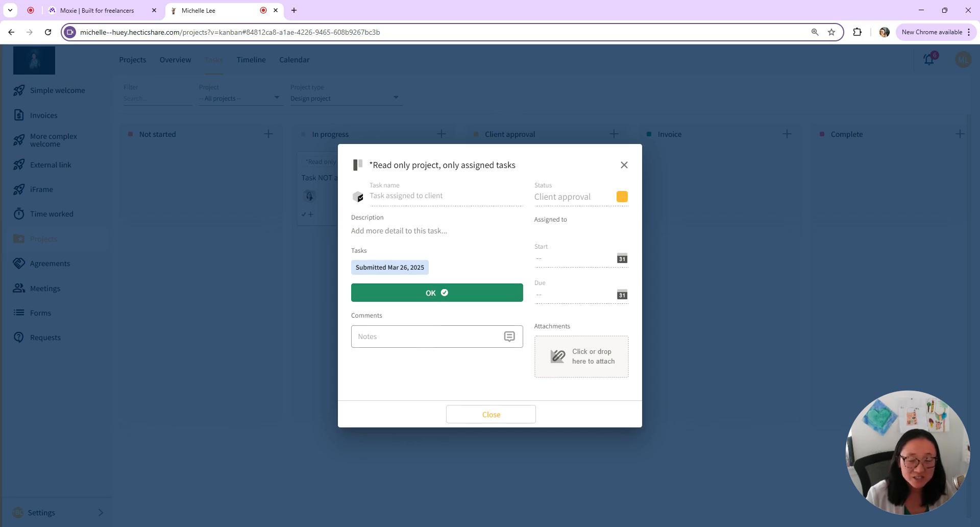
left_click(428, 294)
left_click(533, 322)
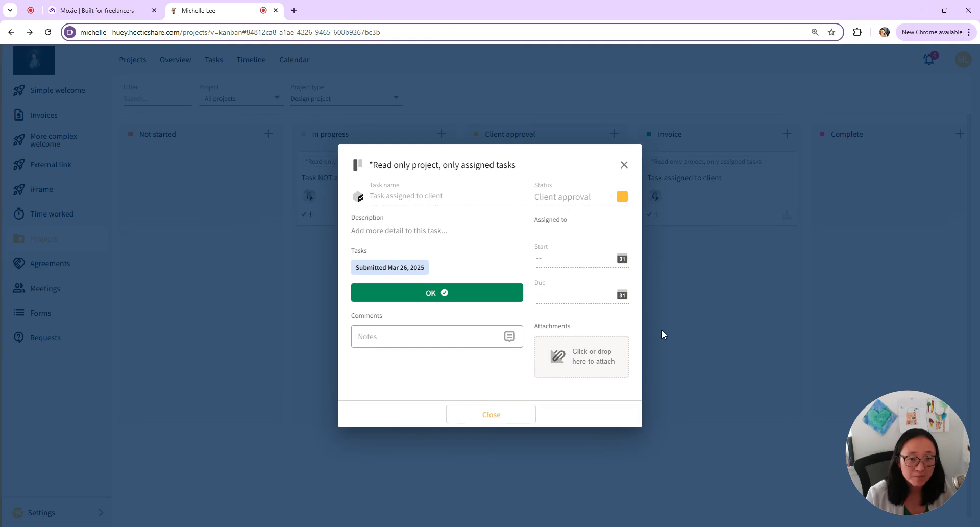
left_click(646, 165)
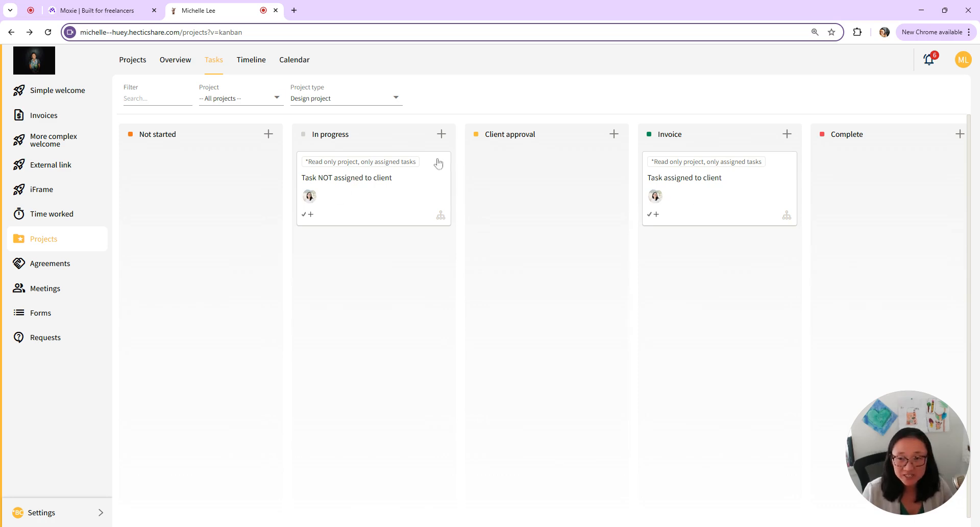
Compare the project overview with the task board, expanding *Overview only, Time worked visible and browsing the other active projects
left_click(175, 60)
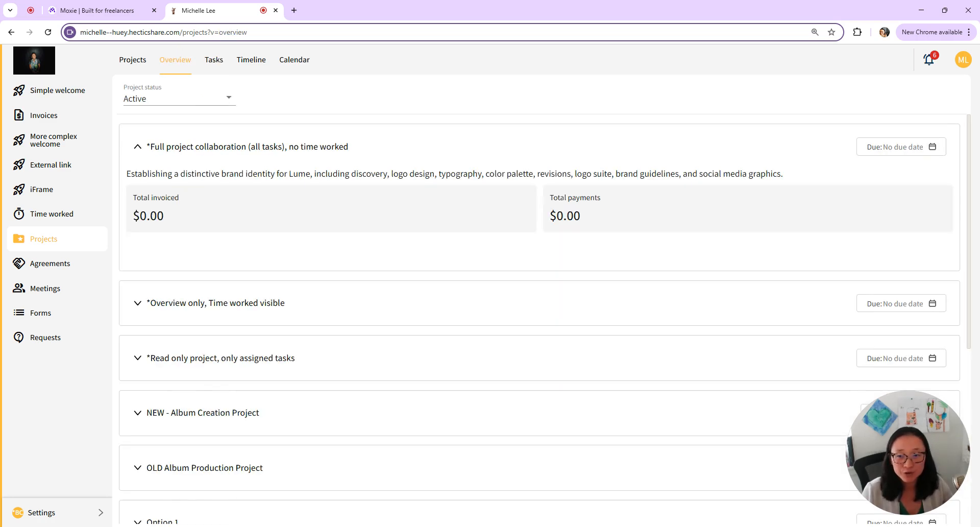
left_click(217, 302)
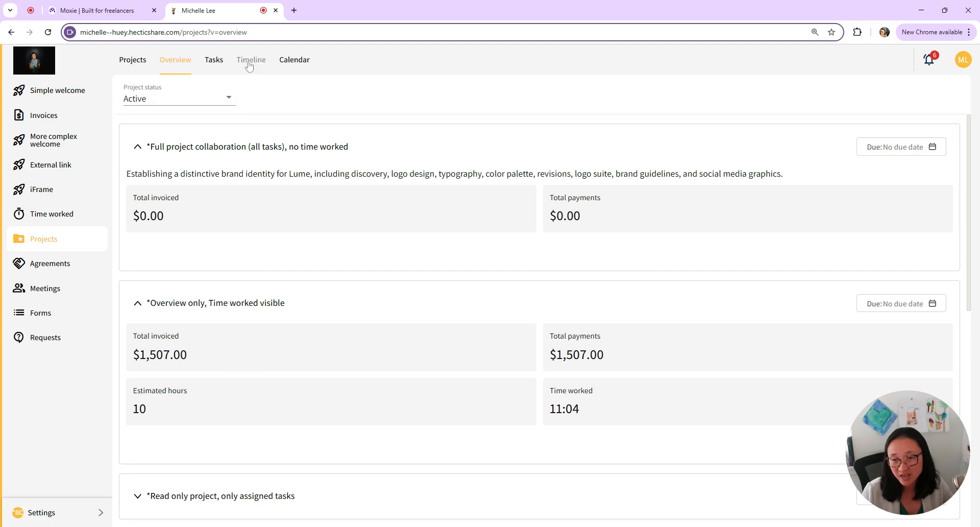
left_click(214, 63)
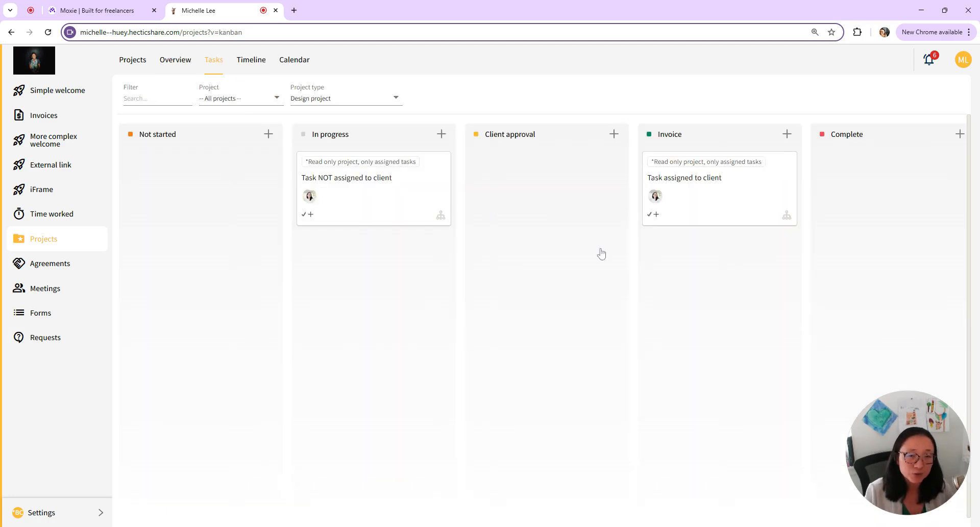
left_click(174, 60)
scroll(481, 308, "down", 6)
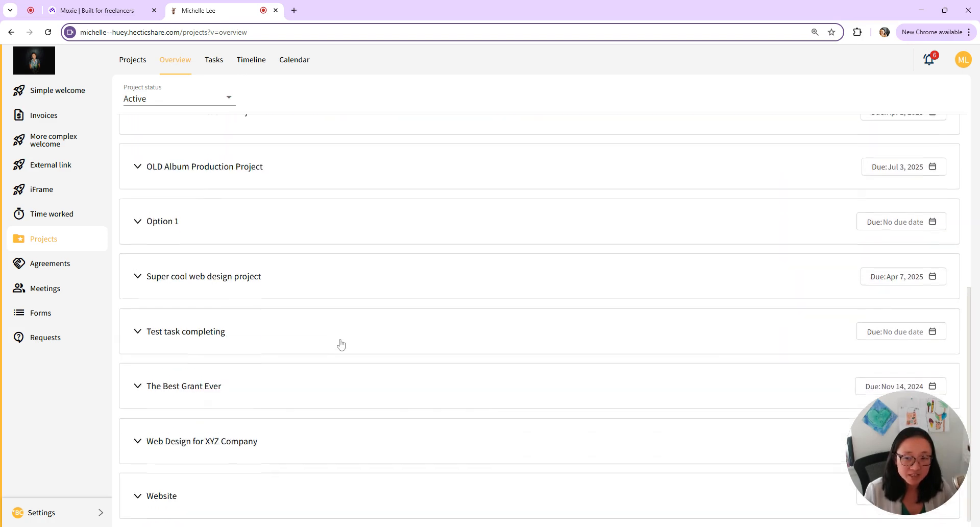
scroll(339, 344, "up", 6)
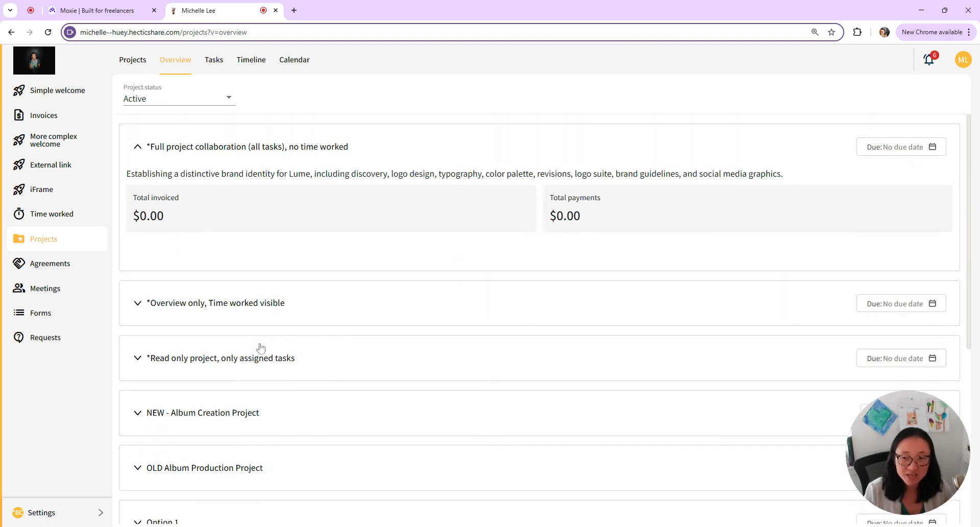
Return to the task board and filter it to the Regular project type
left_click(214, 61)
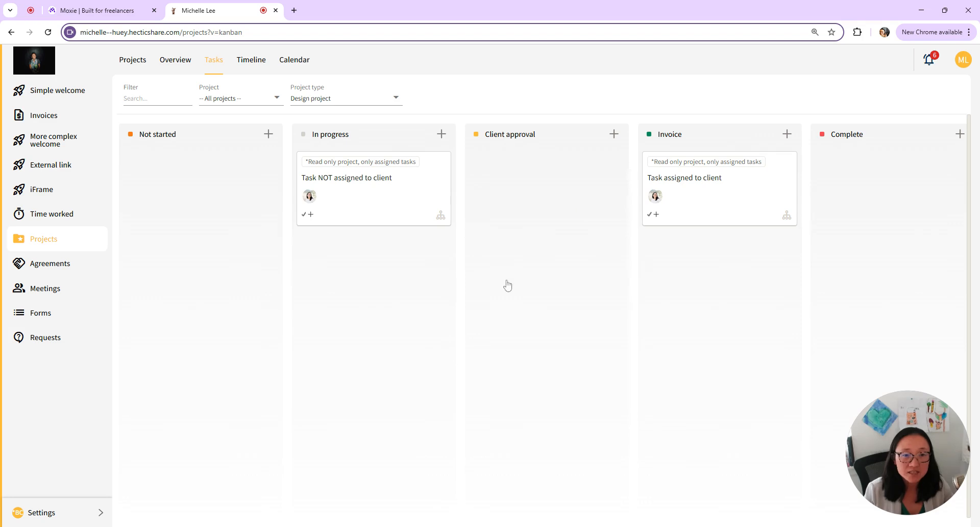
left_click(306, 100)
left_click(339, 127)
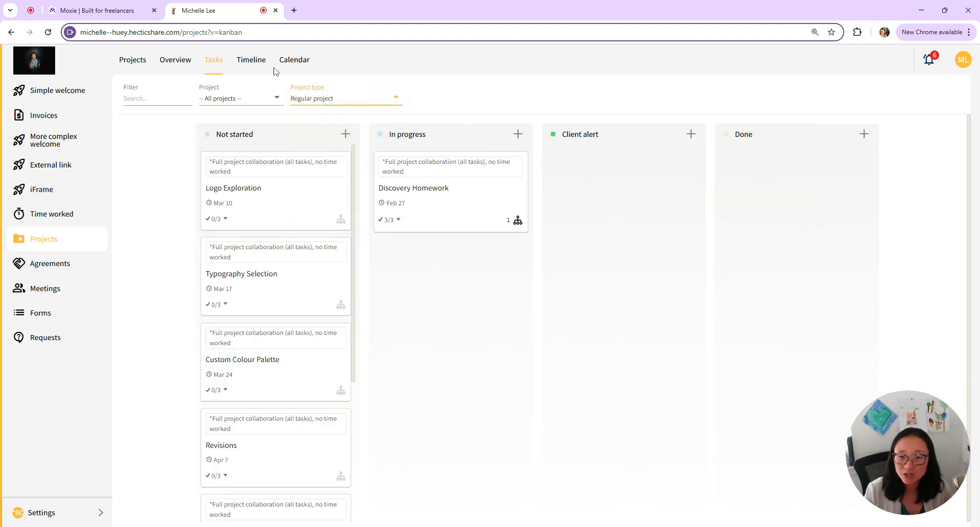
View the Regular project tasks on the timeline and the calendar, and switch back to the client's page in Moxie
left_click(249, 59)
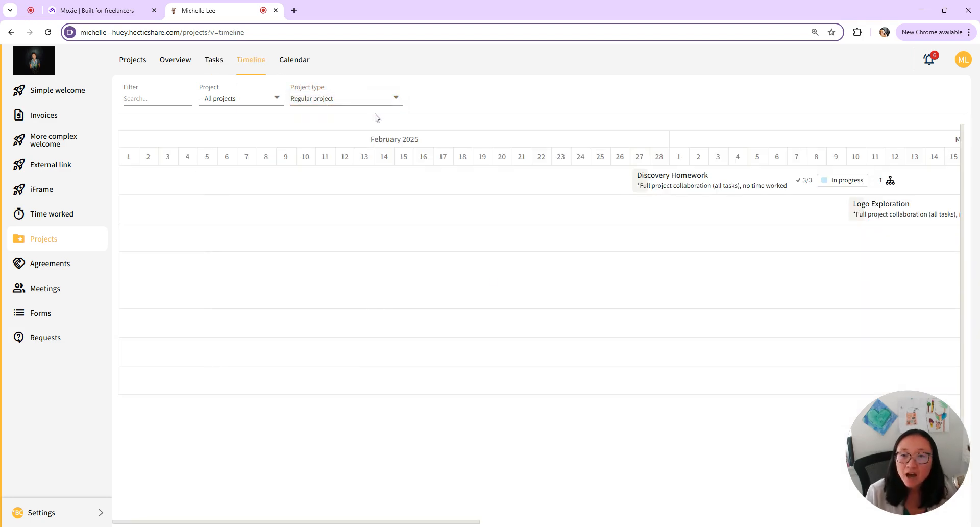
left_click(296, 64)
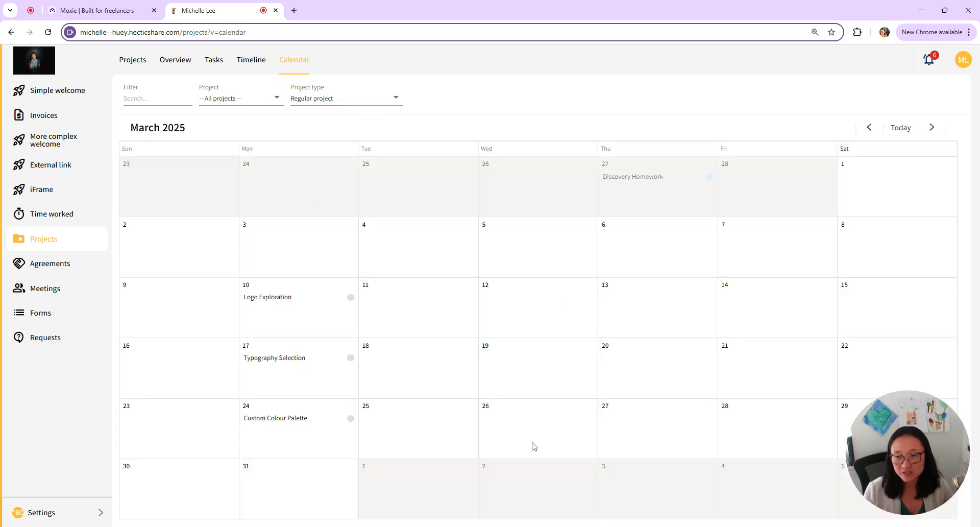
left_click(134, 10)
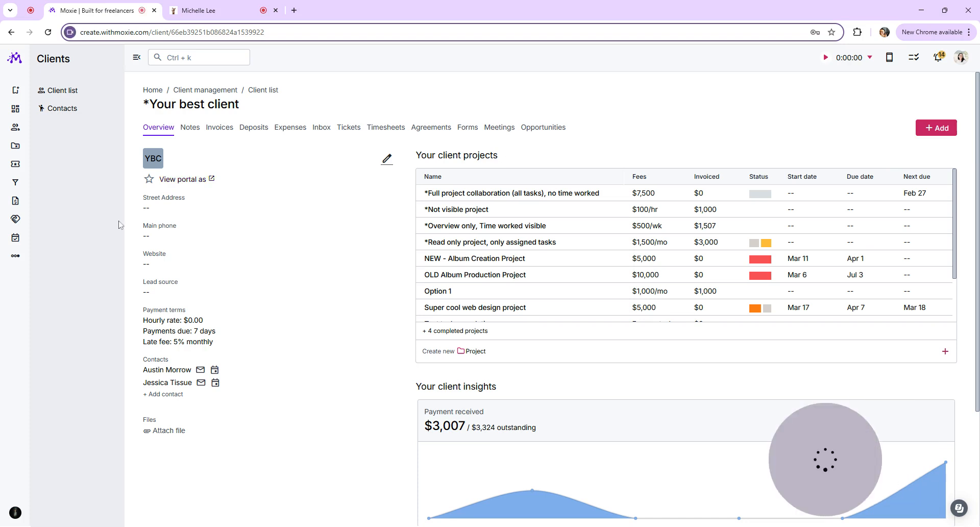
Open the task statuses of the Design project type and check the reminder frequency options for the Client approval status
mouse_move(20, 495)
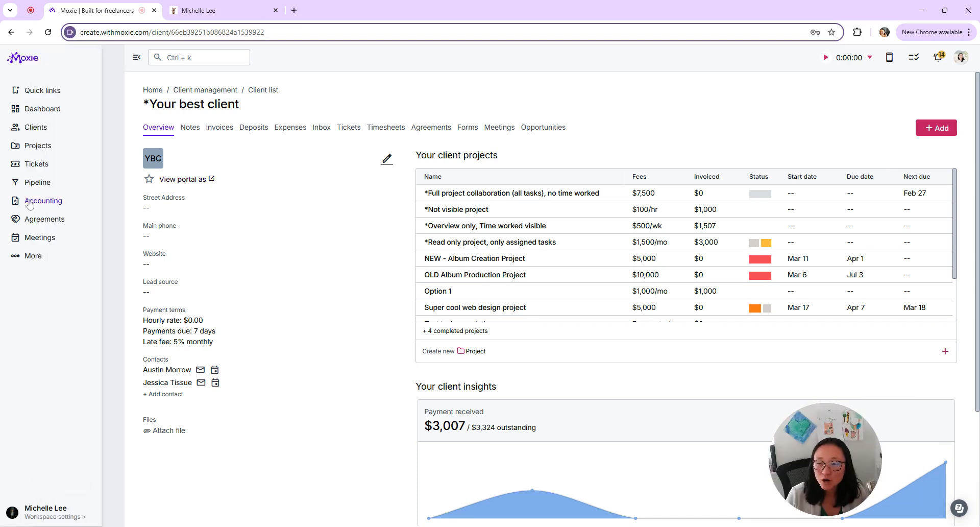
left_click(40, 147)
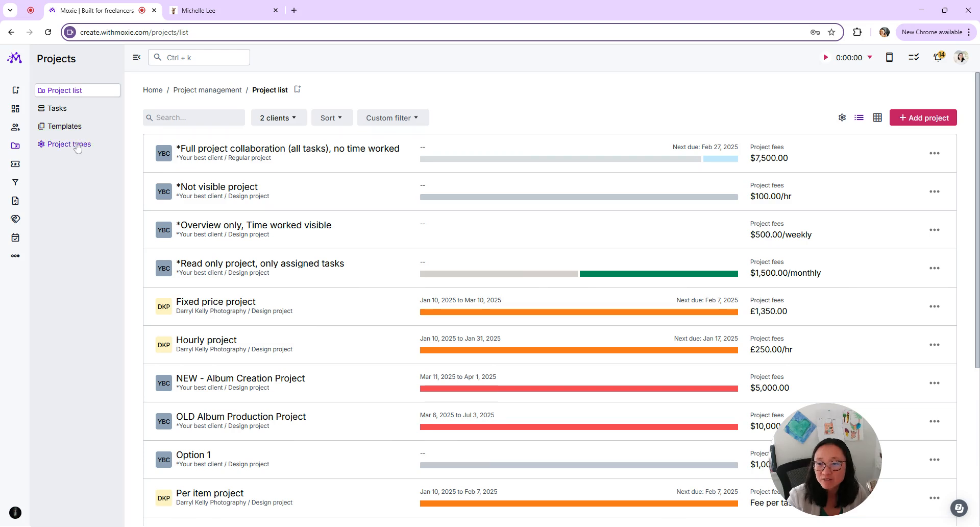
left_click(77, 145)
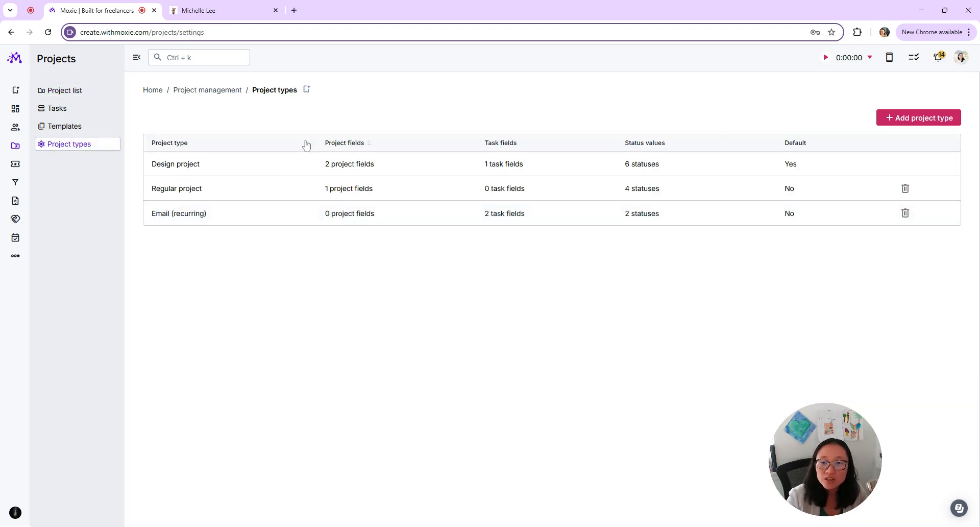
left_click(219, 163)
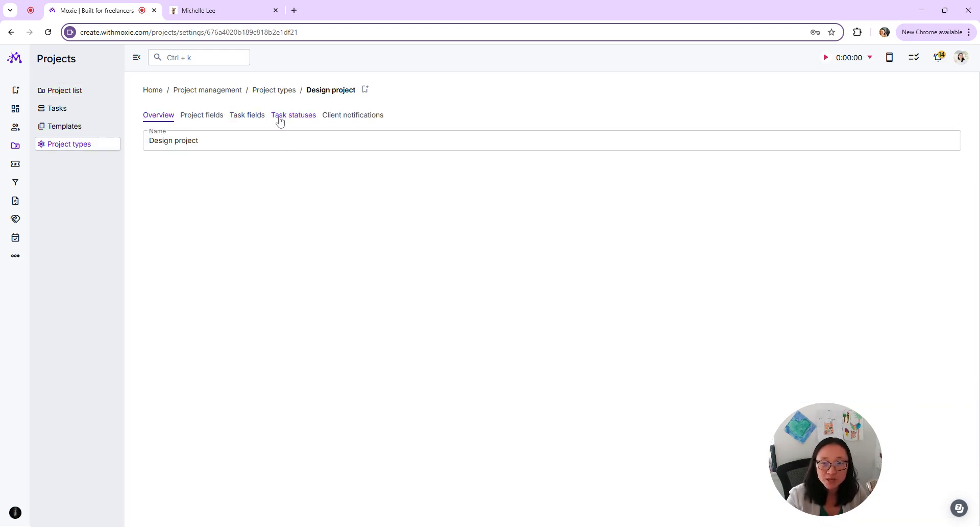
left_click(300, 119)
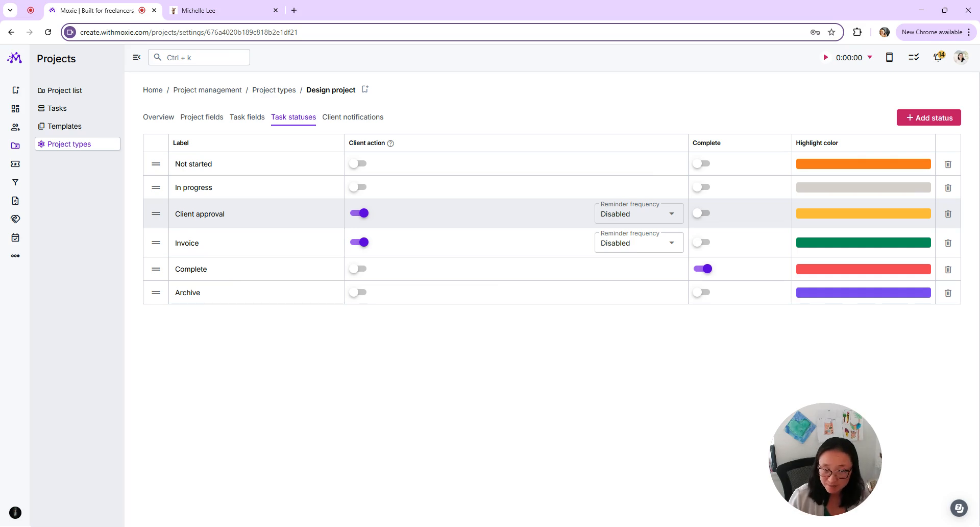
left_click(659, 214)
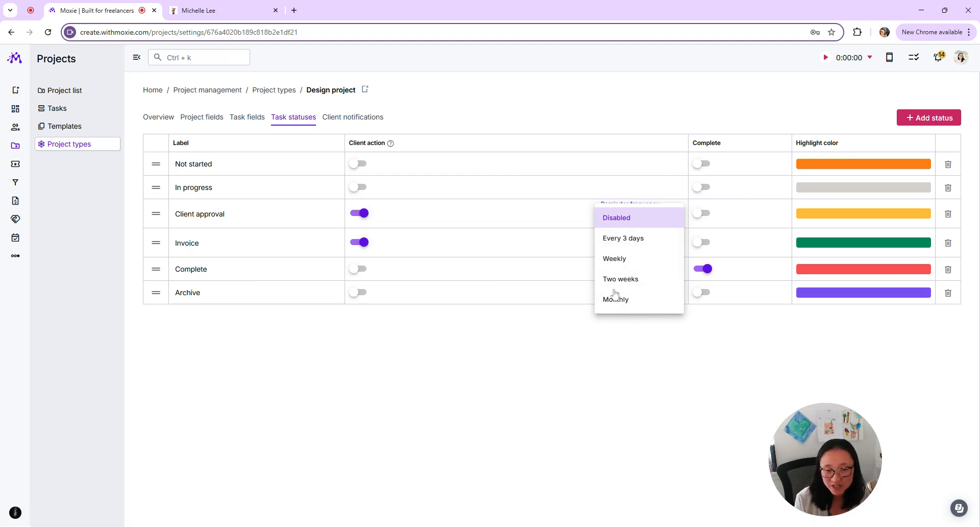
left_click(643, 374)
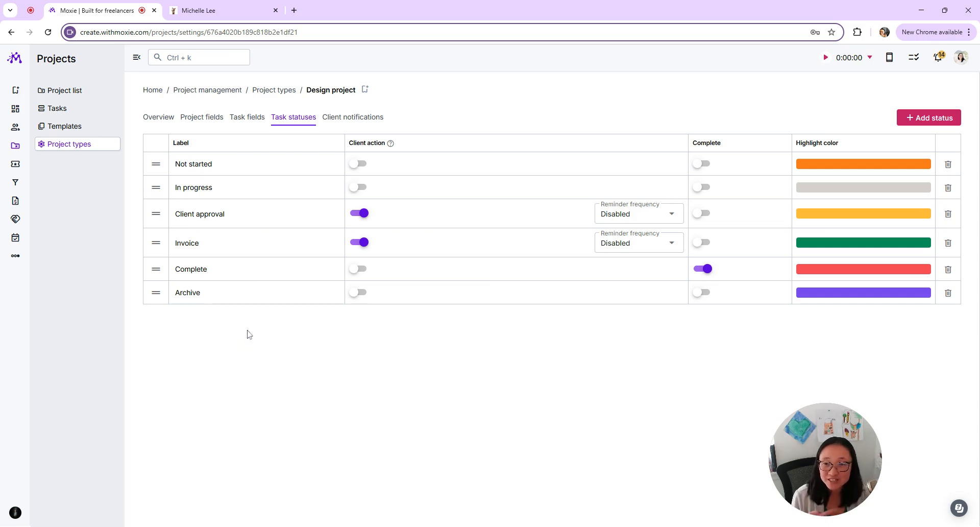
Open the task list of *Your best client's project *Full project collaboration (all tasks), no time worked
mouse_move(15, 186)
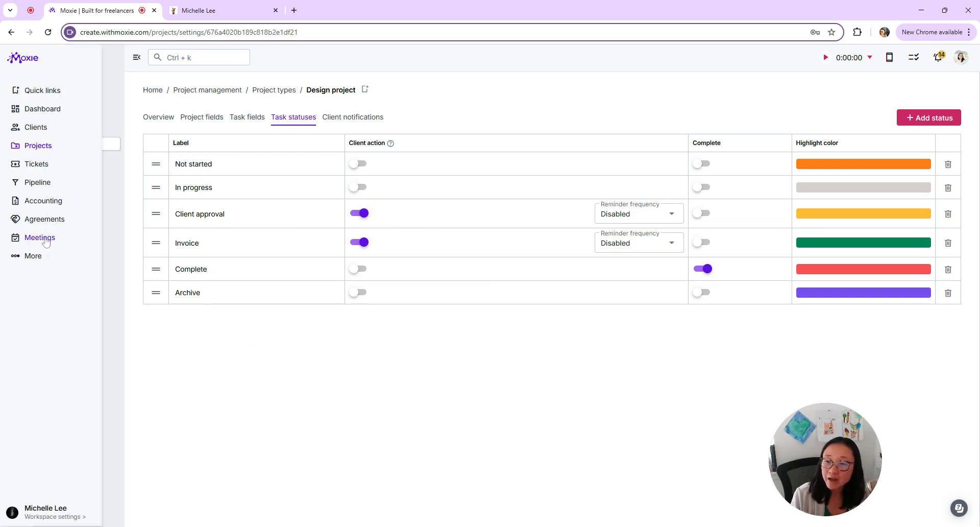
left_click(34, 257)
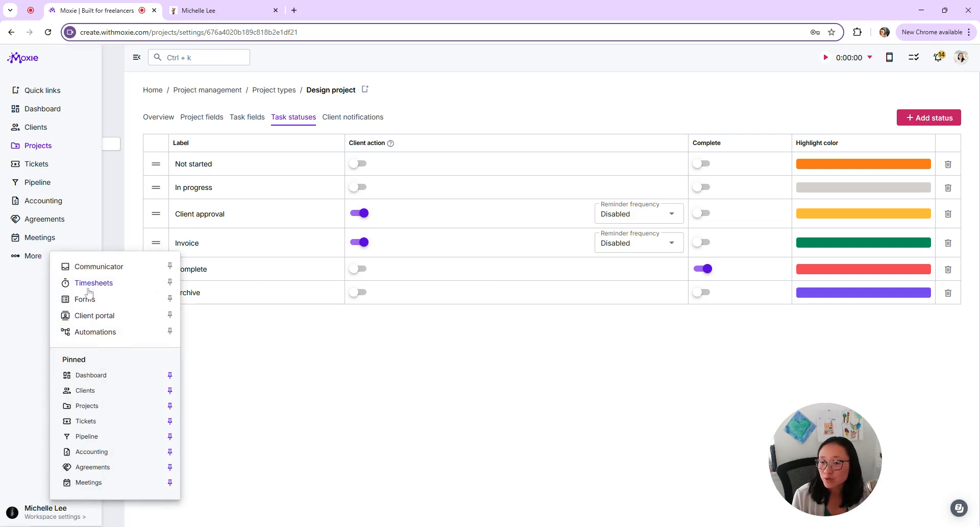
left_click(36, 130)
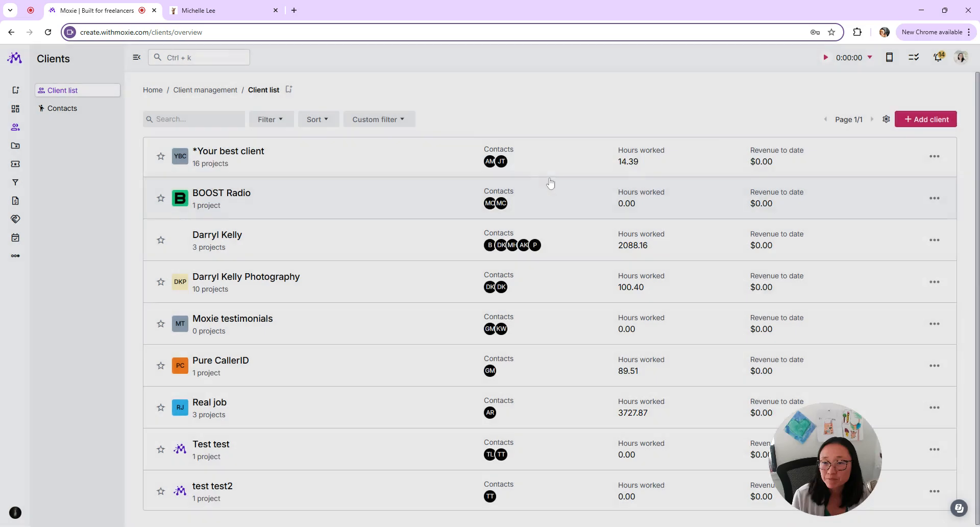
left_click(309, 167)
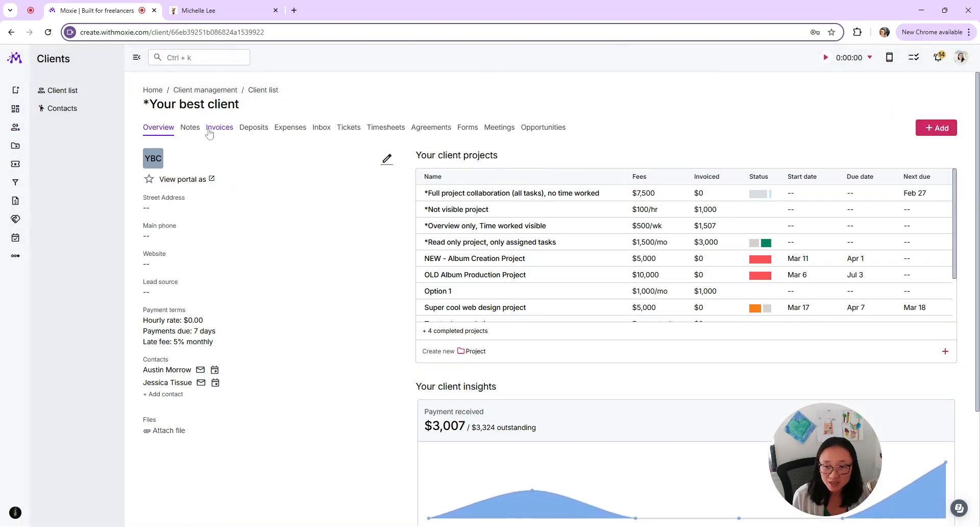
left_click(562, 193)
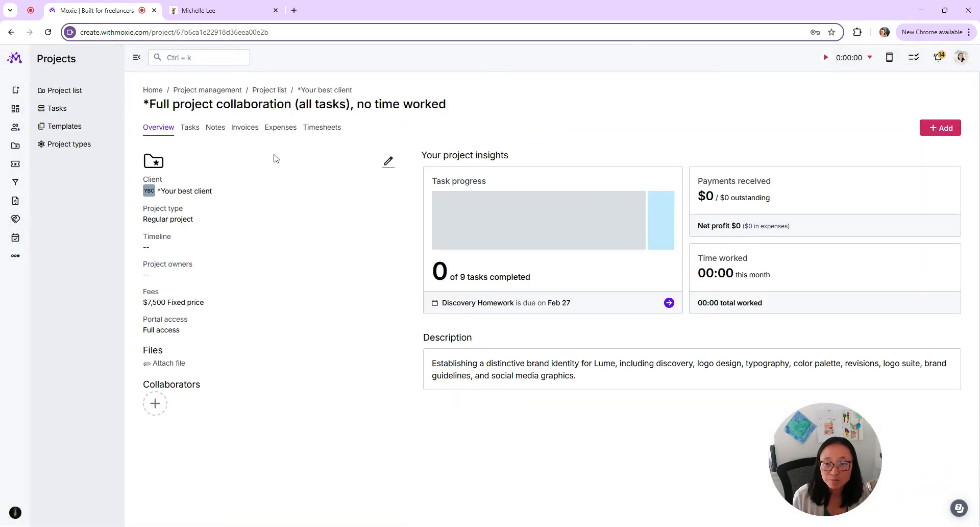
left_click(192, 130)
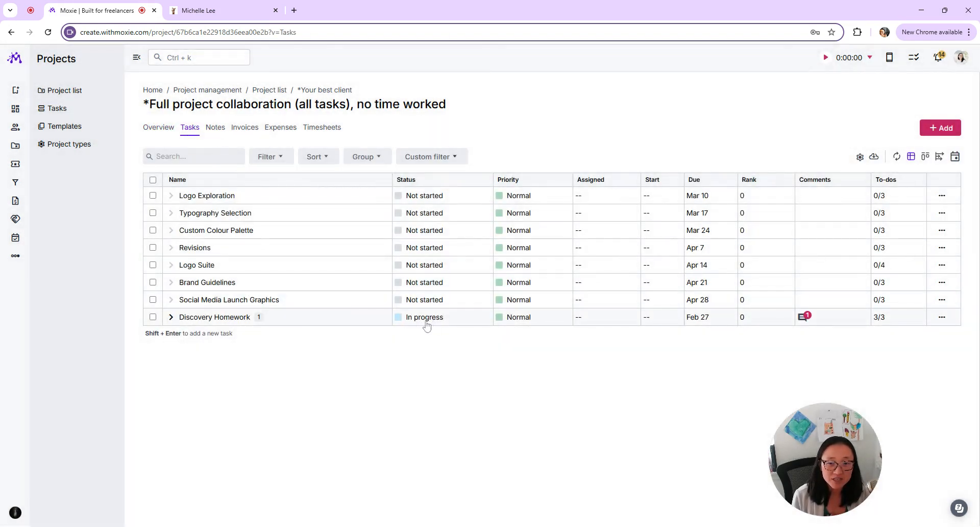
View the comments on the Discovery Homework task from the task list and close them
left_click(805, 317)
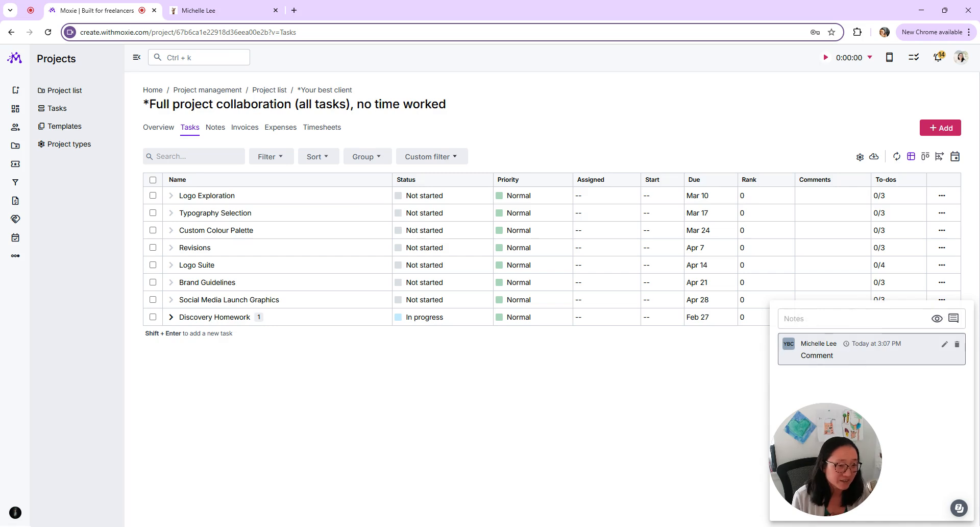
left_click(837, 318)
left_click(646, 382)
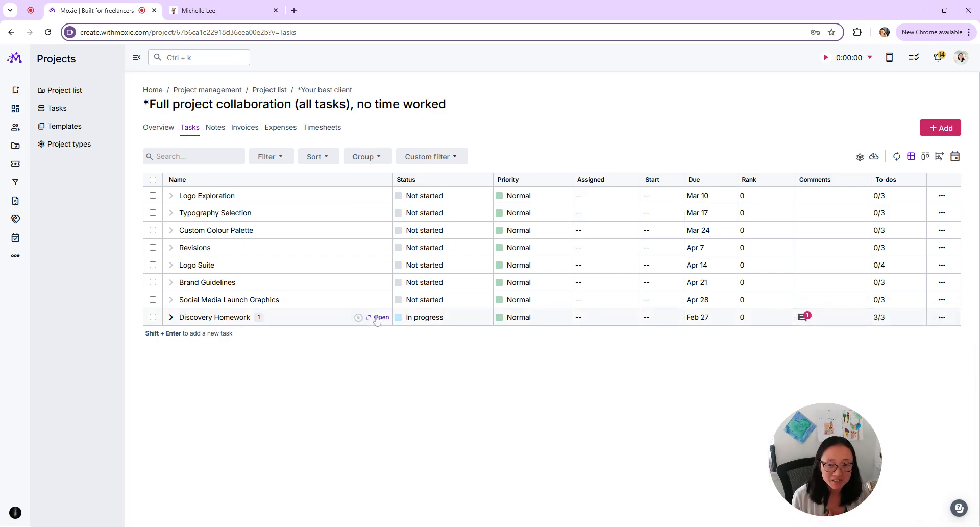
Open the comments in the Discovery Homework task details and switch the new note's visibility to hidden
left_click(375, 317)
scroll(838, 310, "down", 1)
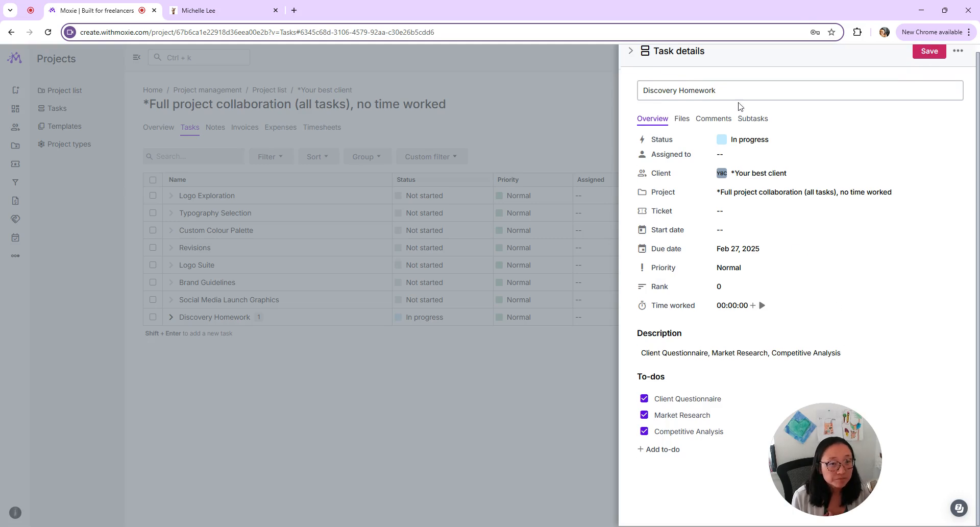
left_click(715, 120)
left_click(718, 144)
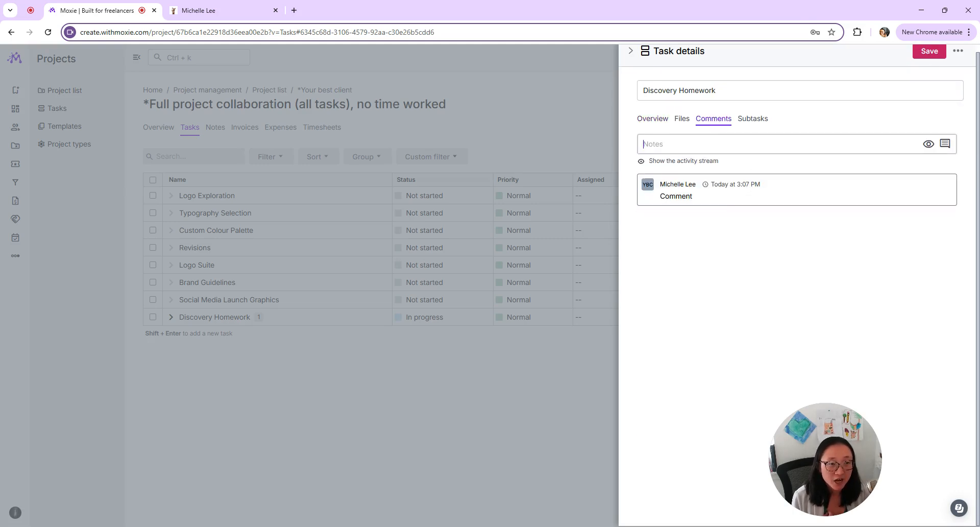
left_click(928, 145)
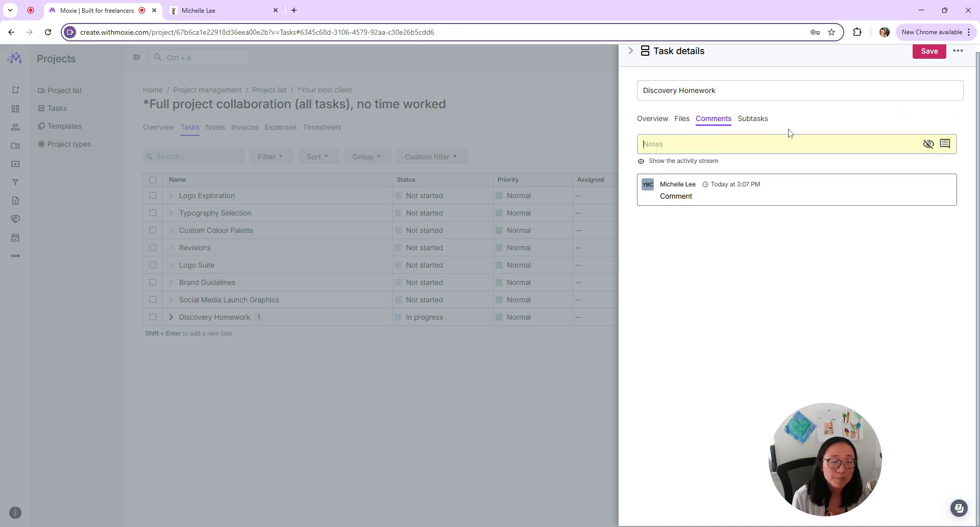